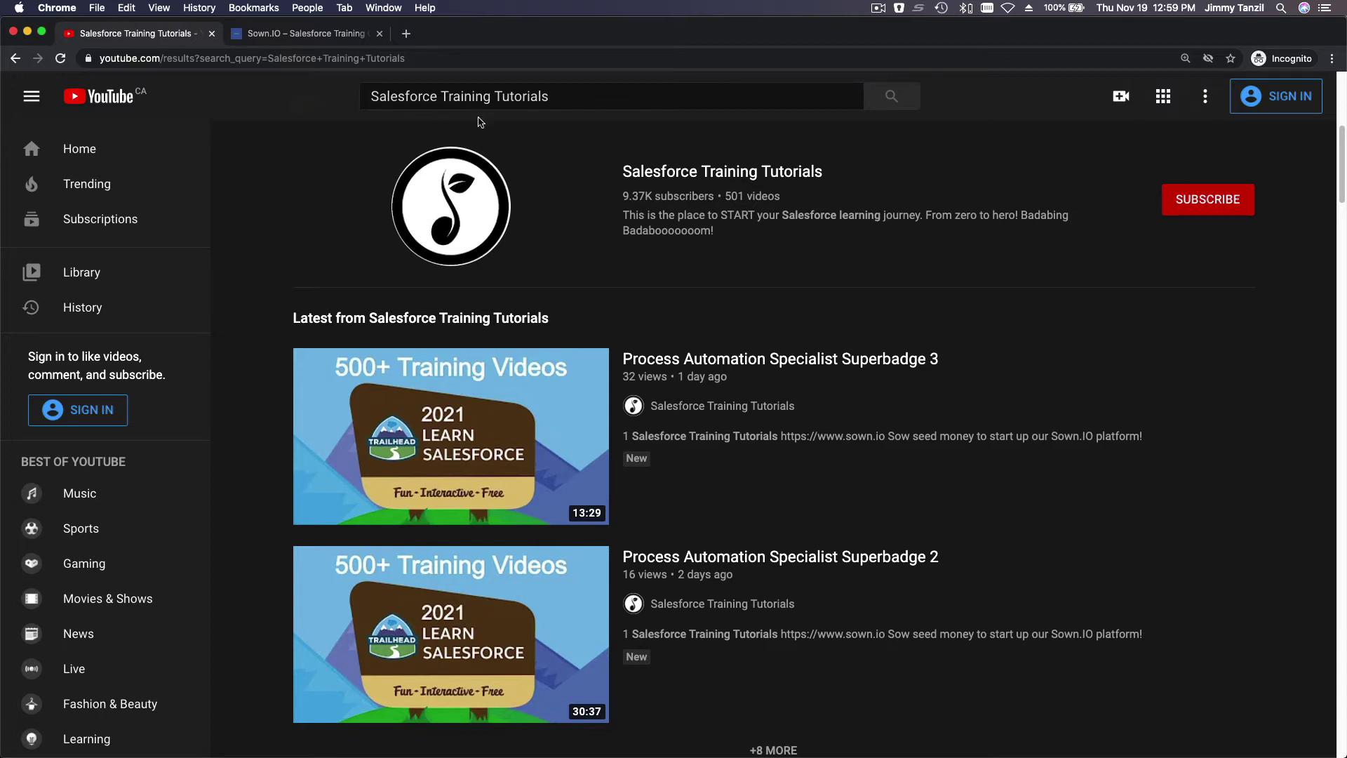
Step: Replace the old query with Sown.IO and run the search
triple_click(549, 102)
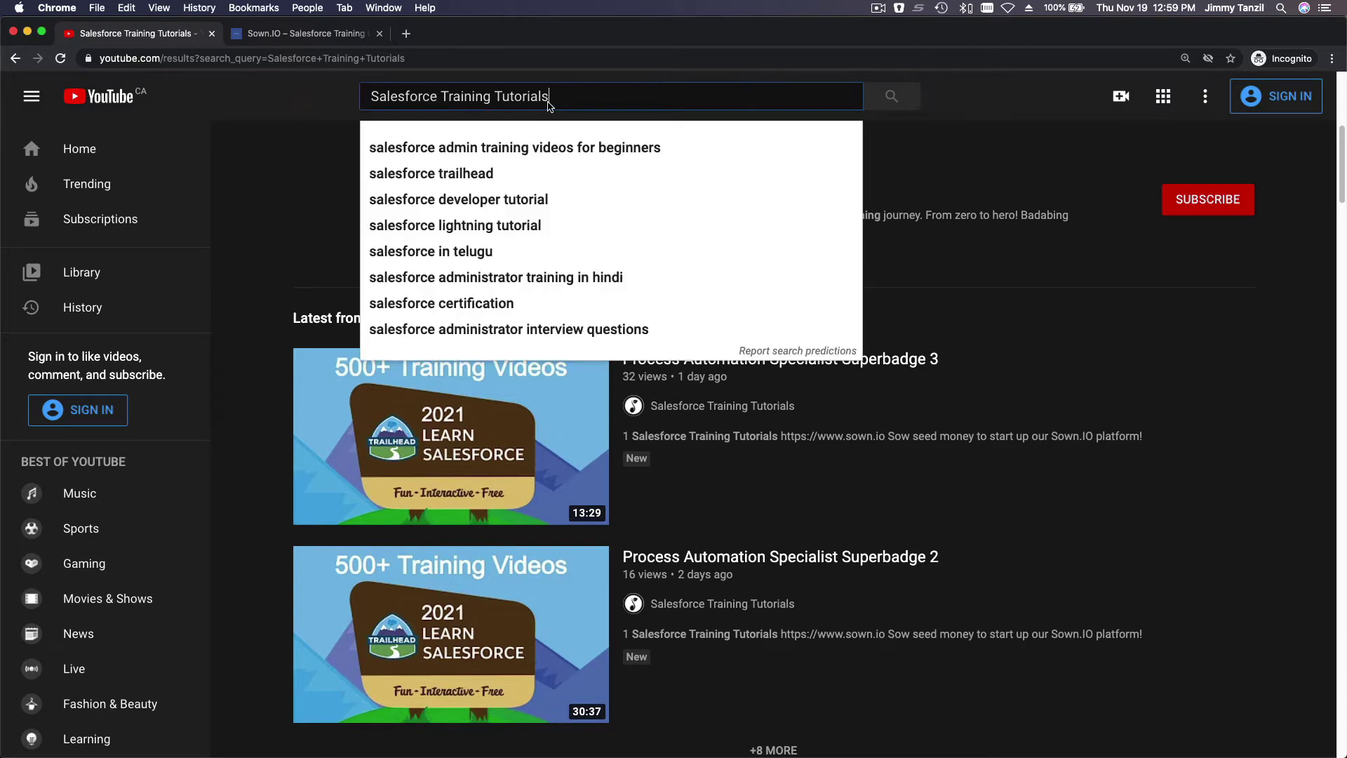
type("Sow")
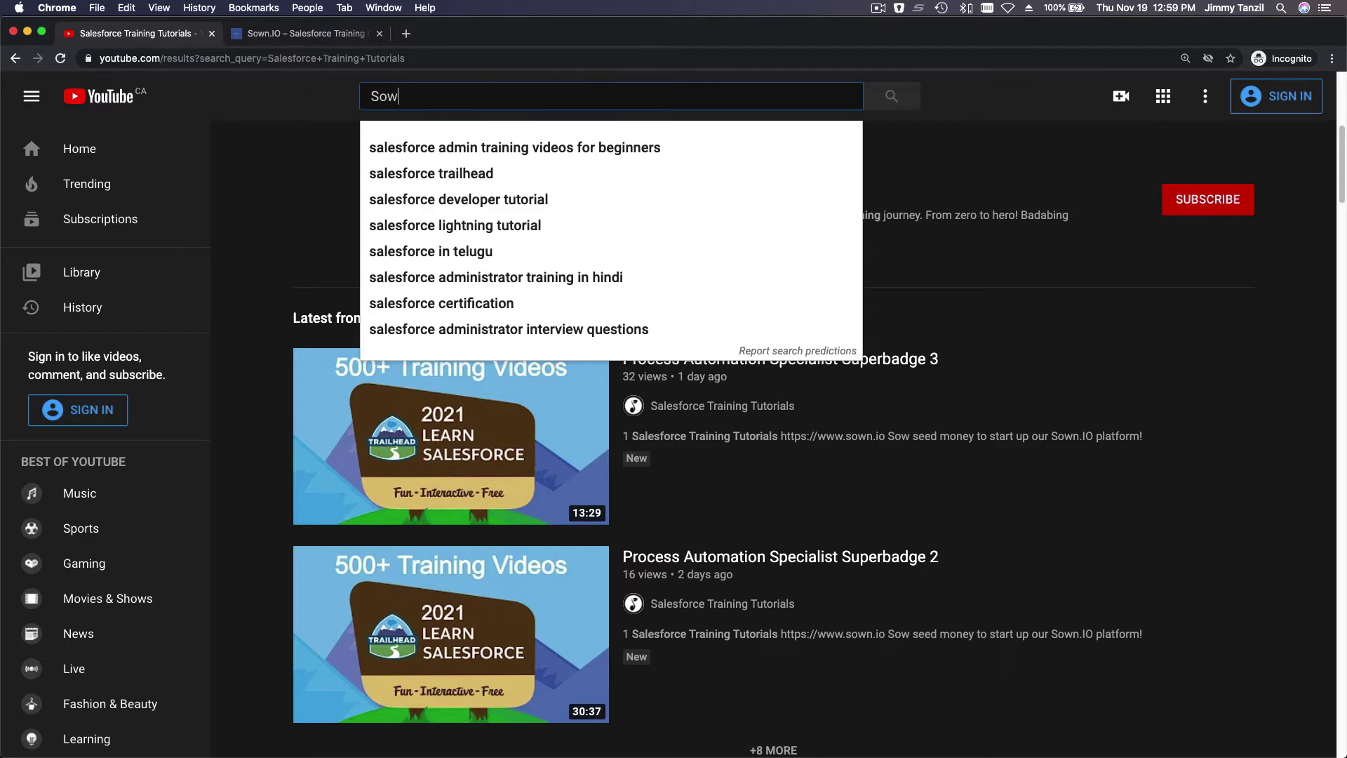
type("n.IO")
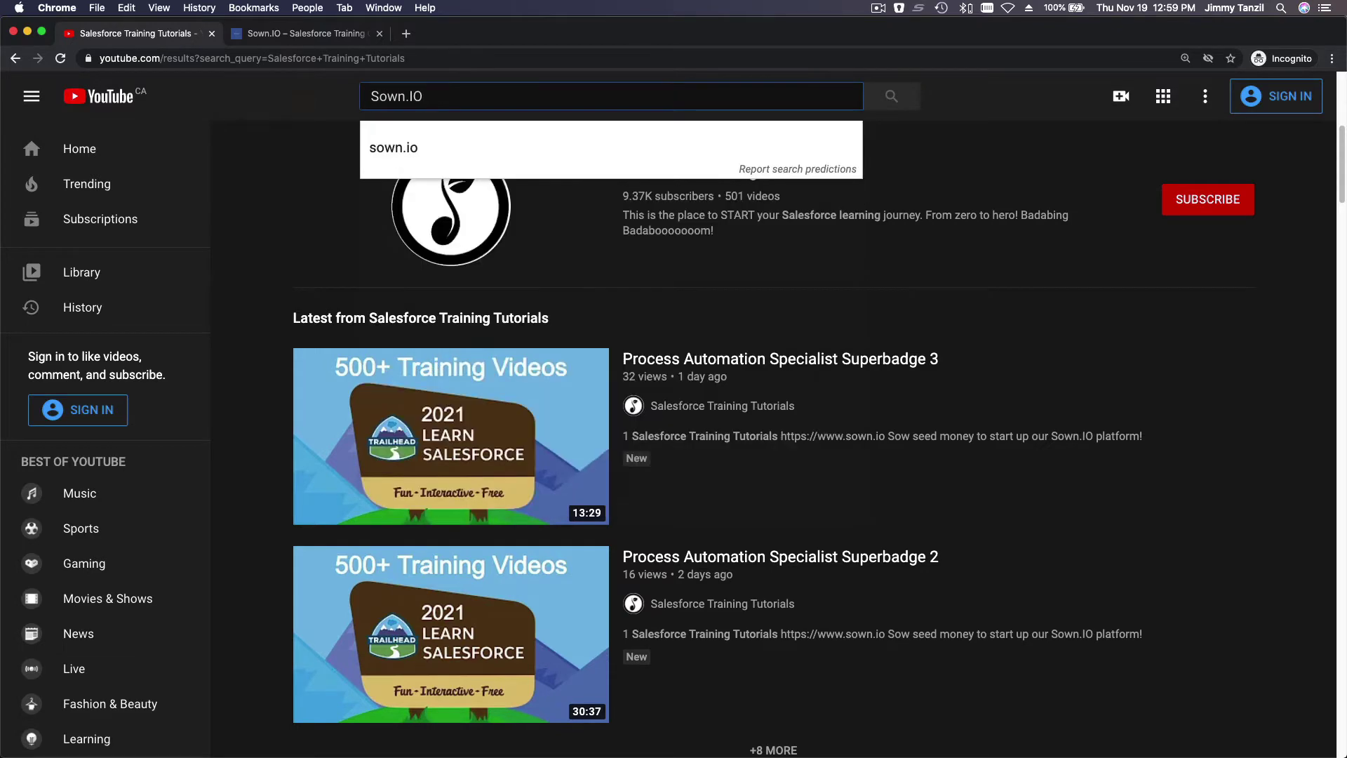
key("Return")
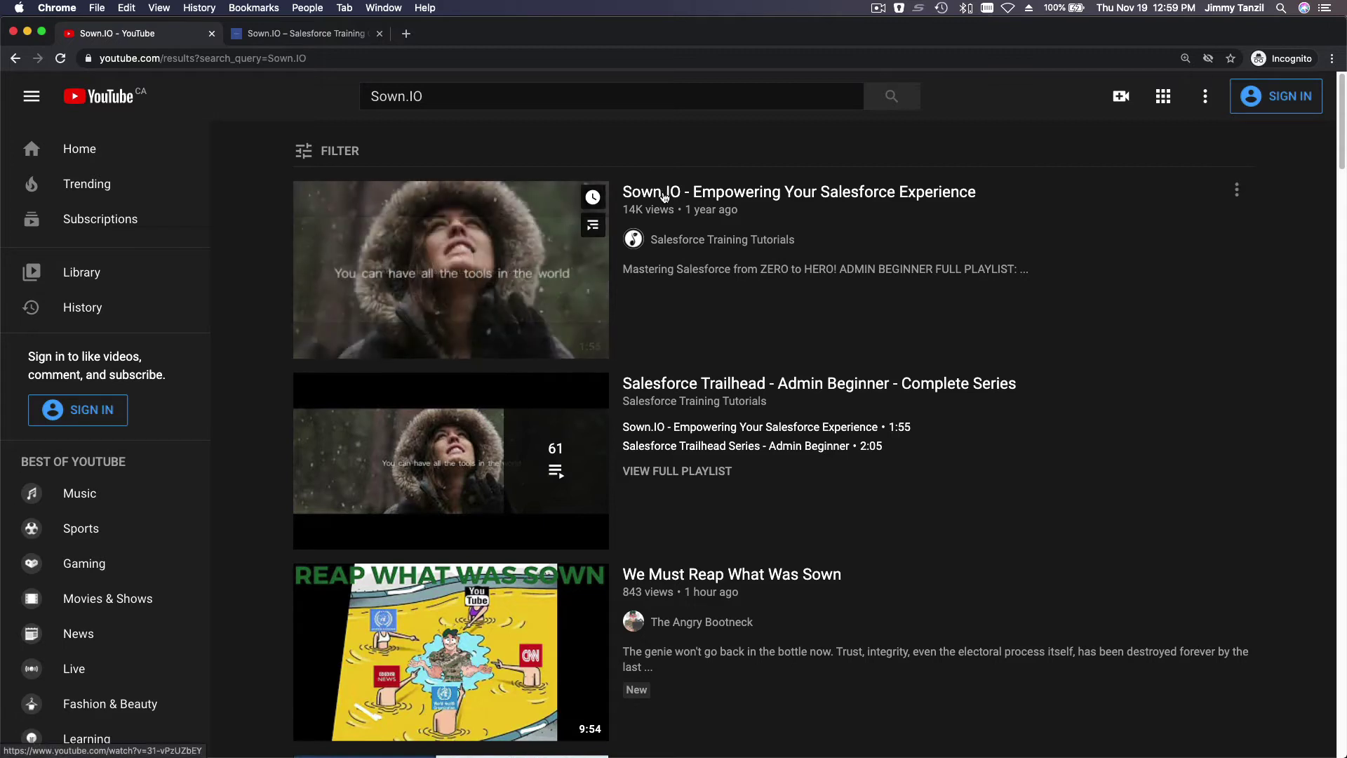
mouse_move(450, 461)
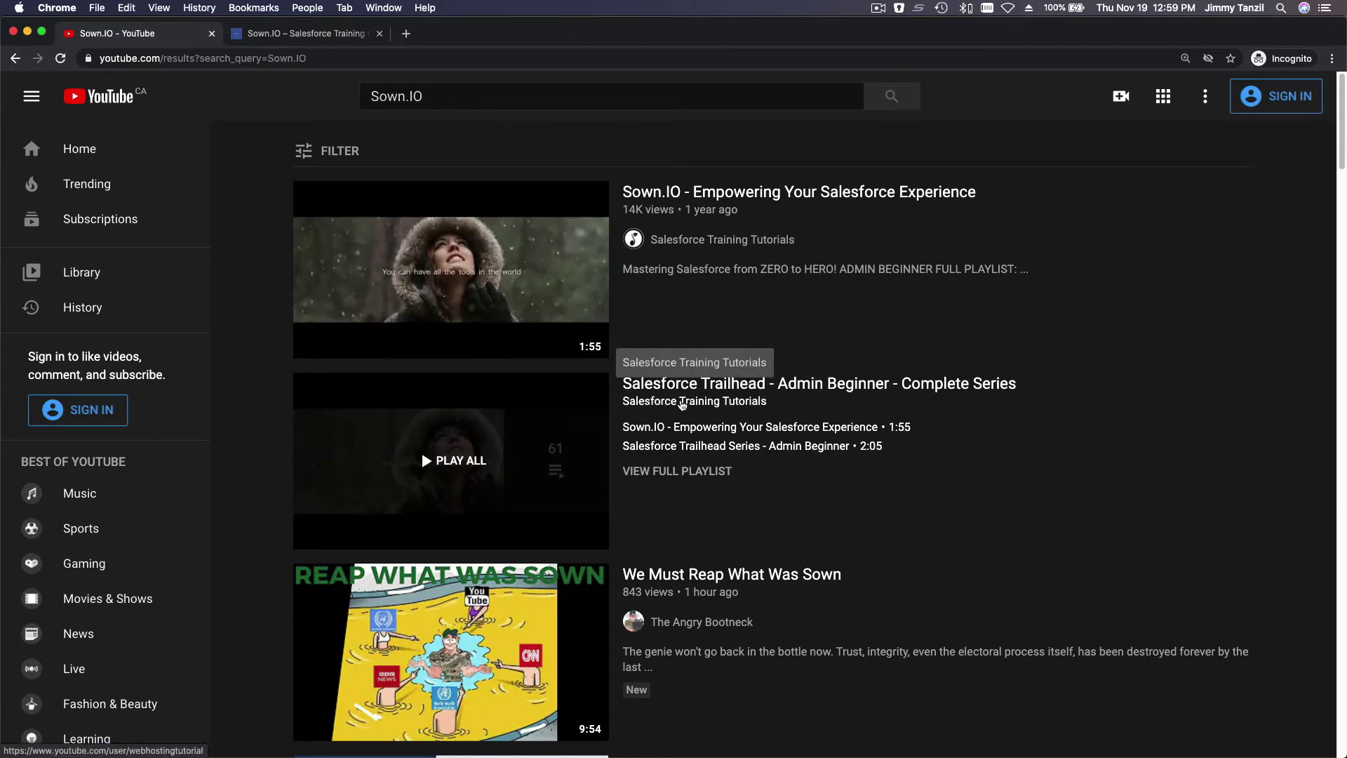
Step: Go to the Salesforce Training Tutorials channel from the search results
left_click(682, 405)
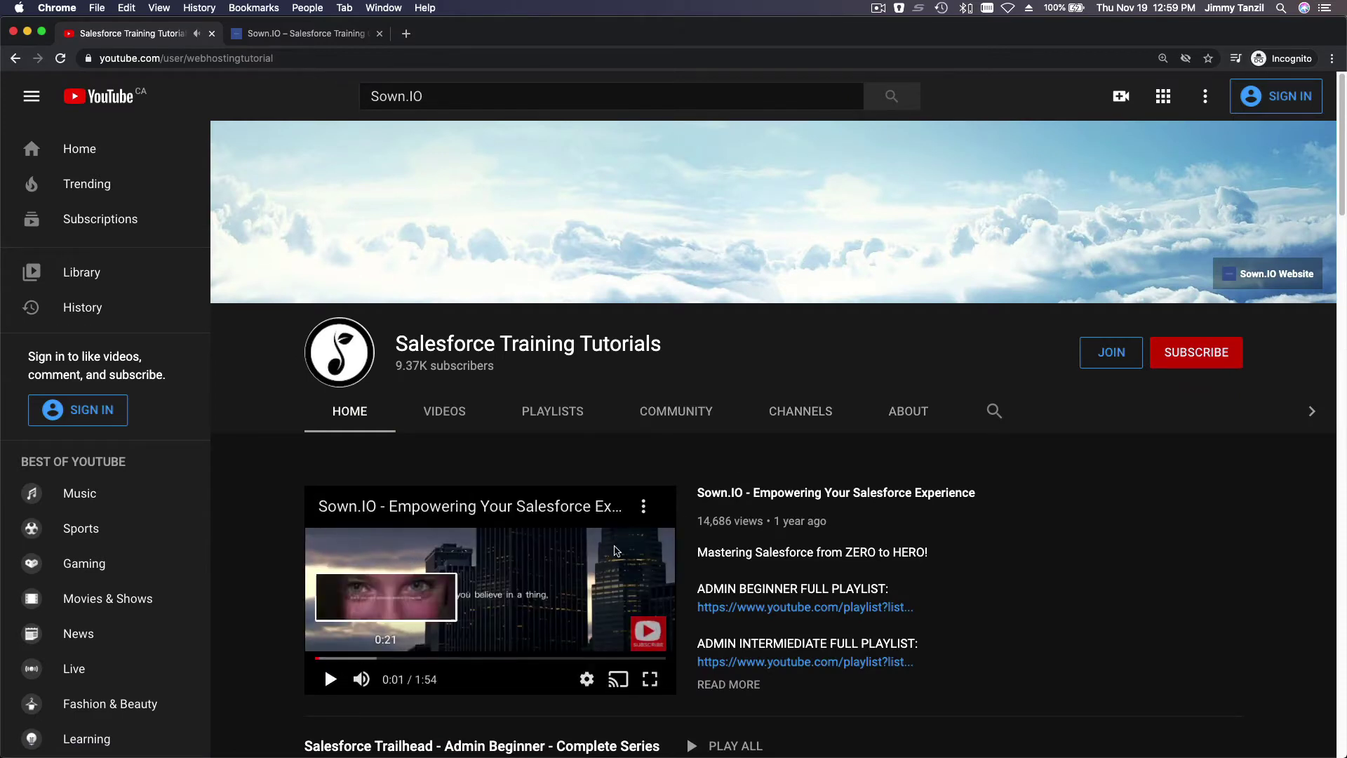
scroll(1074, 502, "down", 2)
scroll(1074, 503, "down", 2)
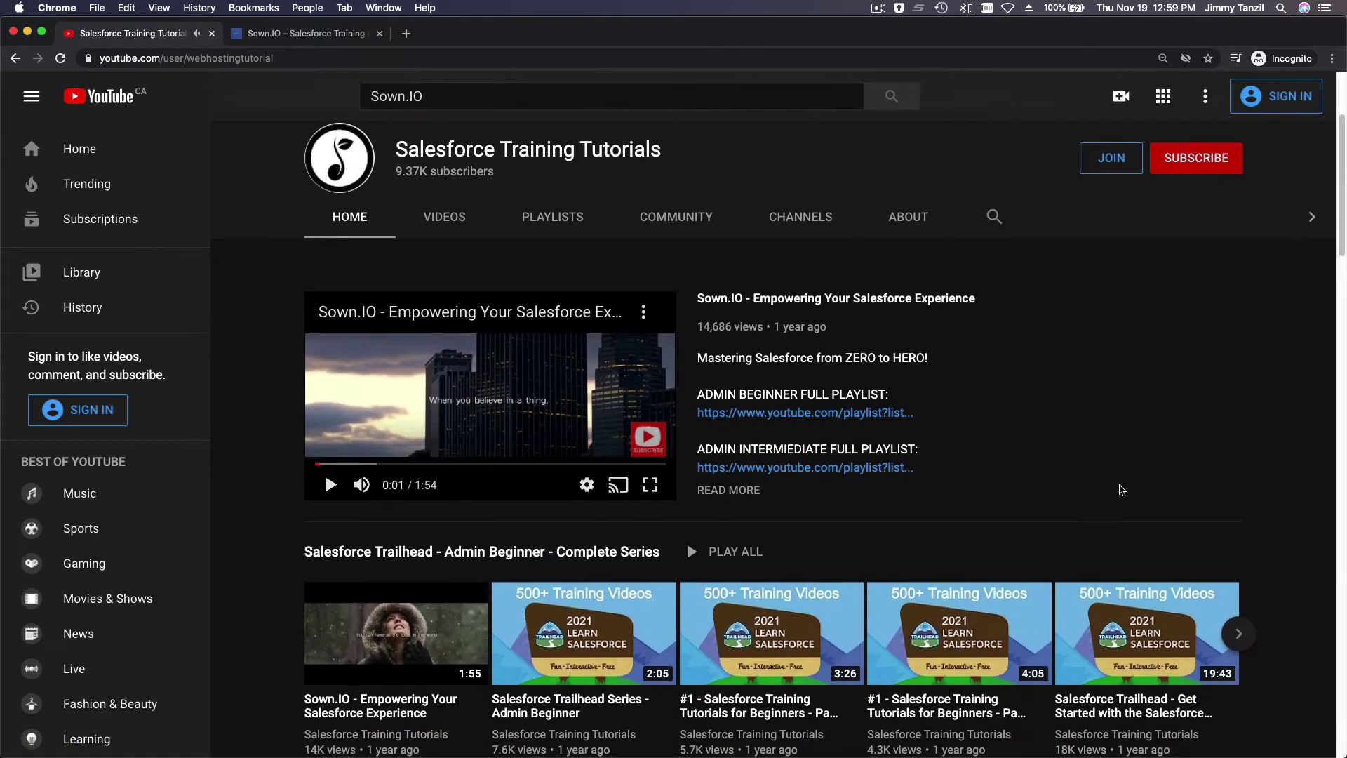
scroll(1243, 474, "down", 2)
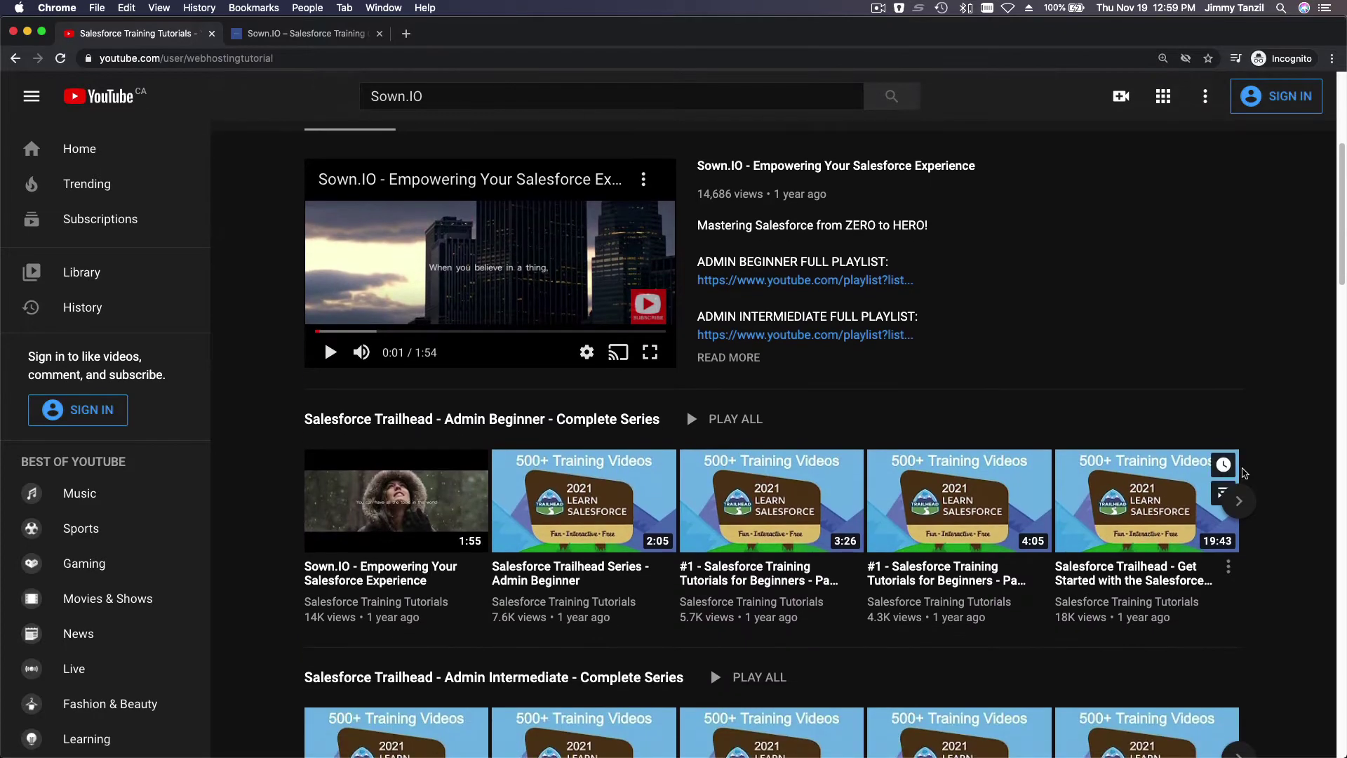
scroll(1263, 485, "down", 1)
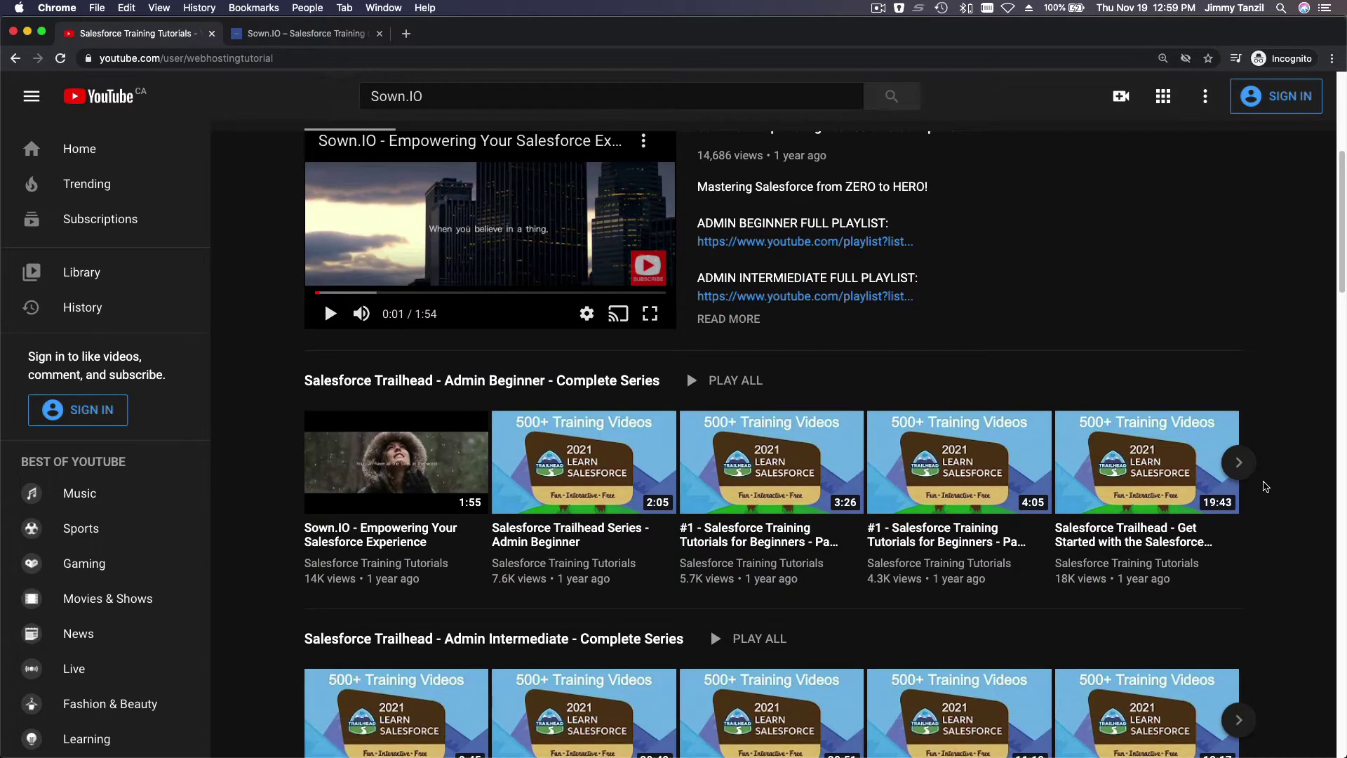
scroll(1266, 487, "down", 1)
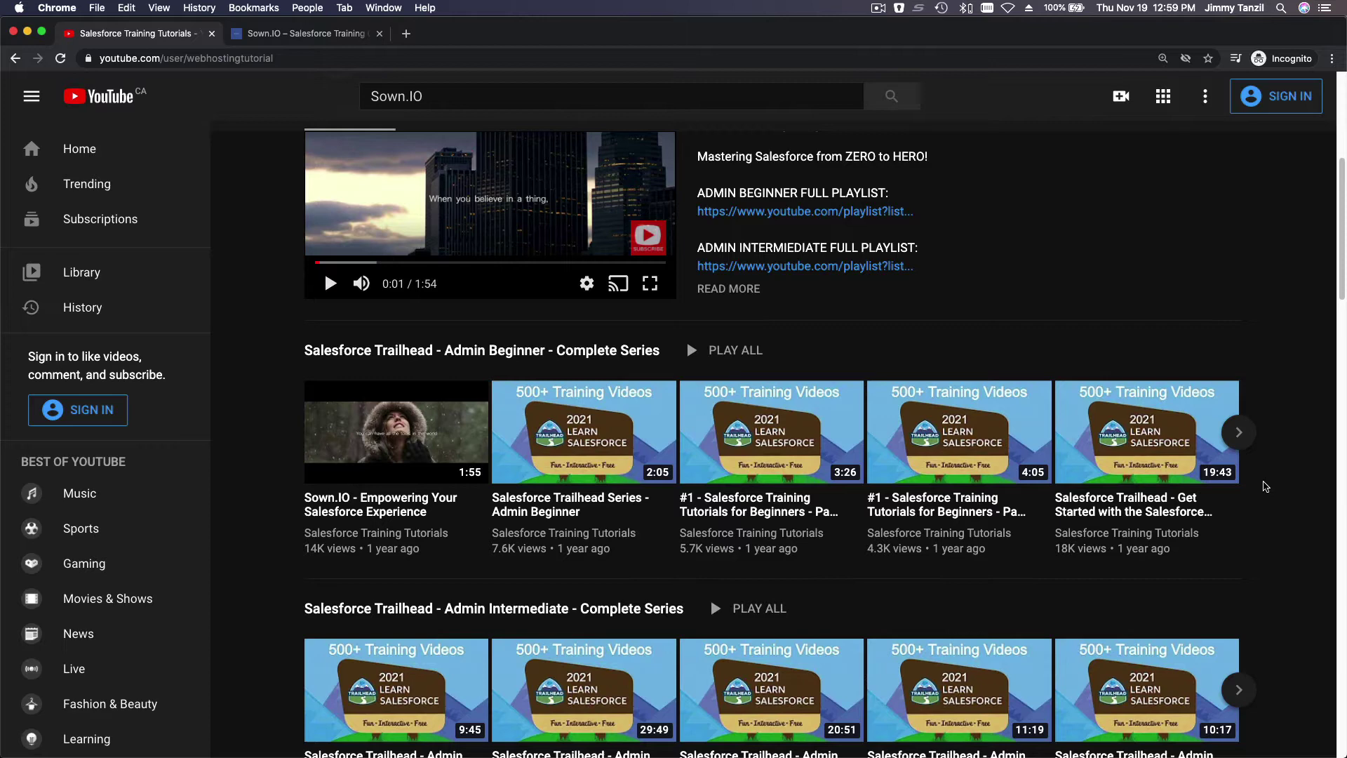
scroll(1266, 486, "down", 1)
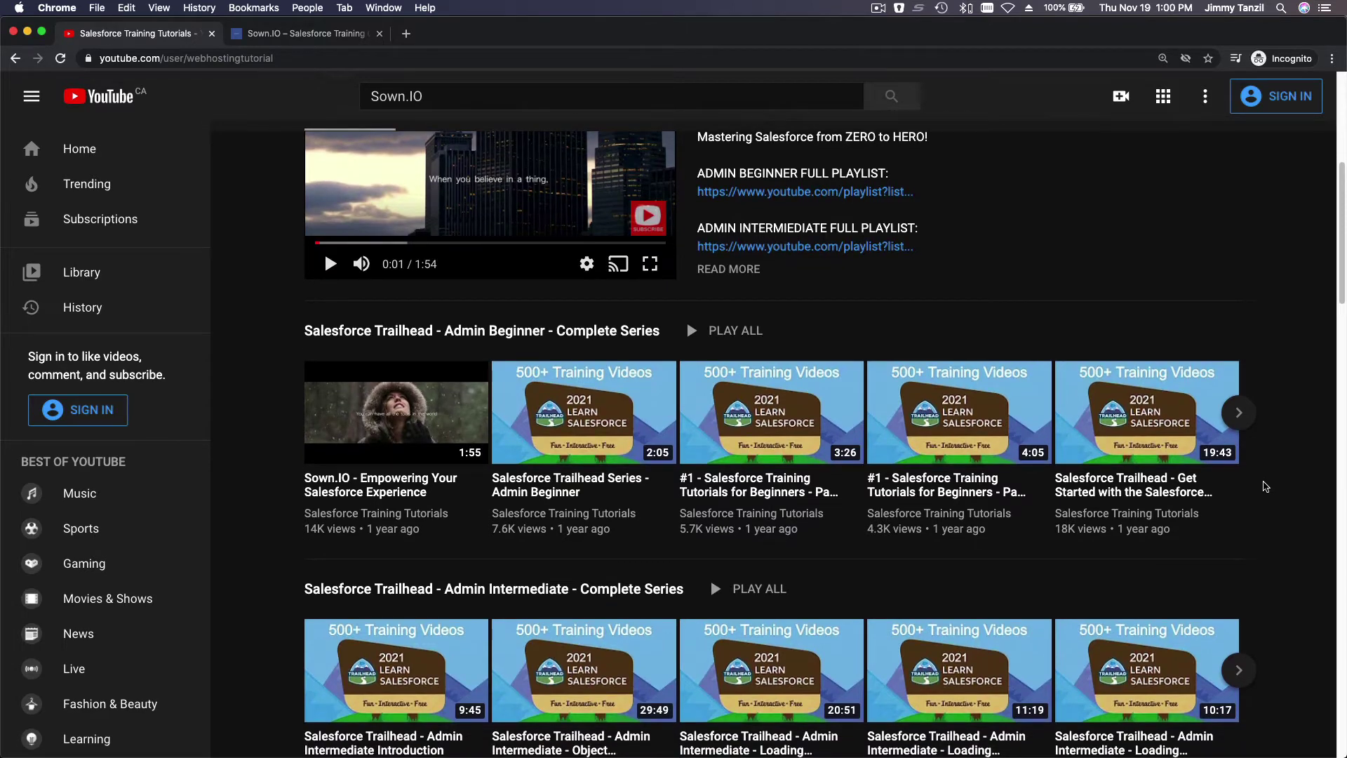
scroll(1265, 486, "down", 1)
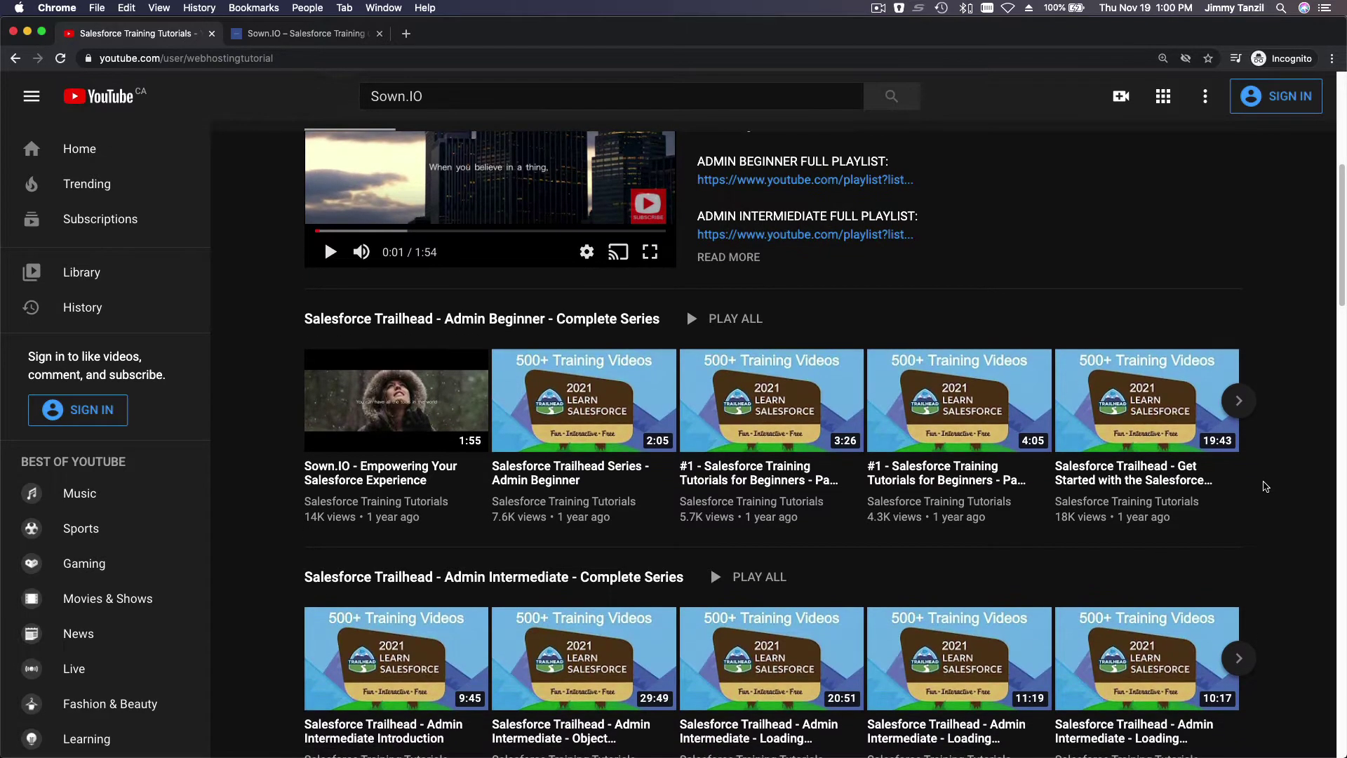
scroll(1265, 486, "down", 2)
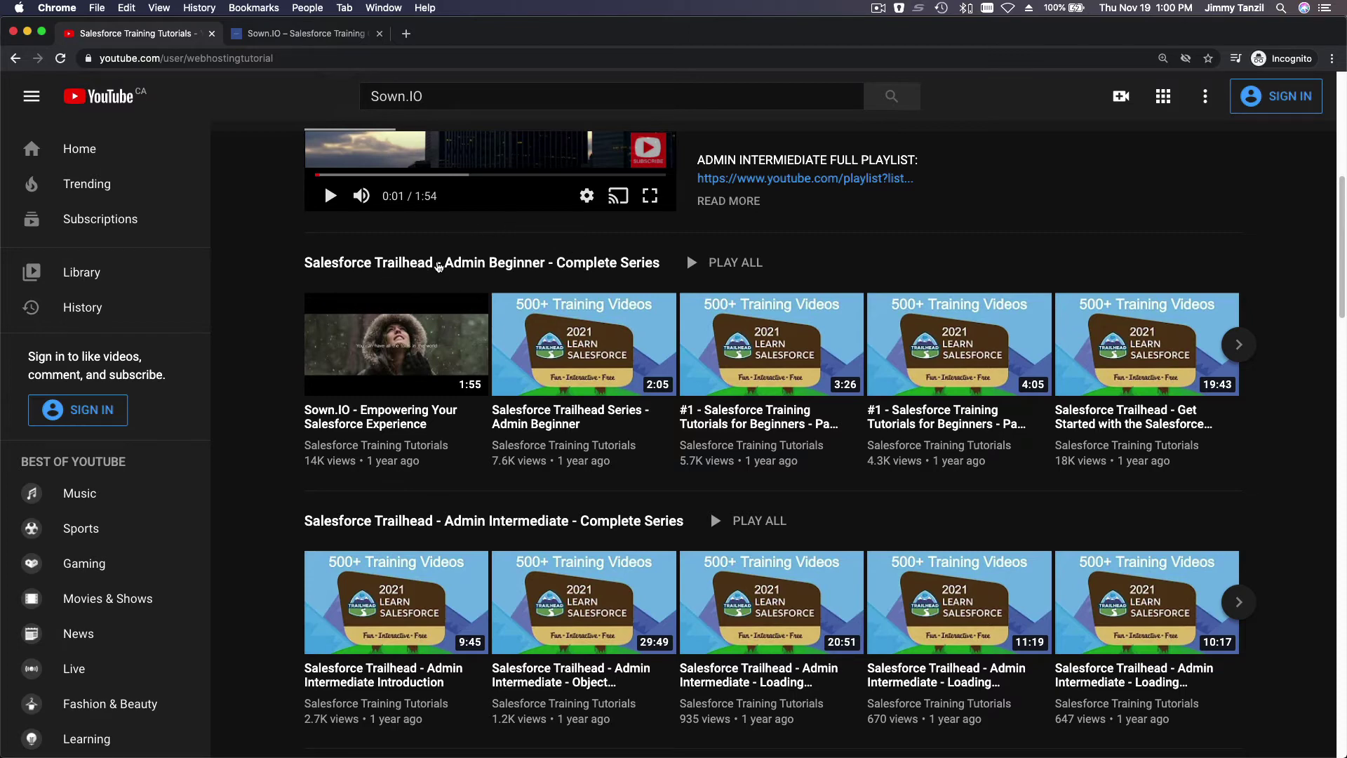
scroll(479, 278, "down", 3)
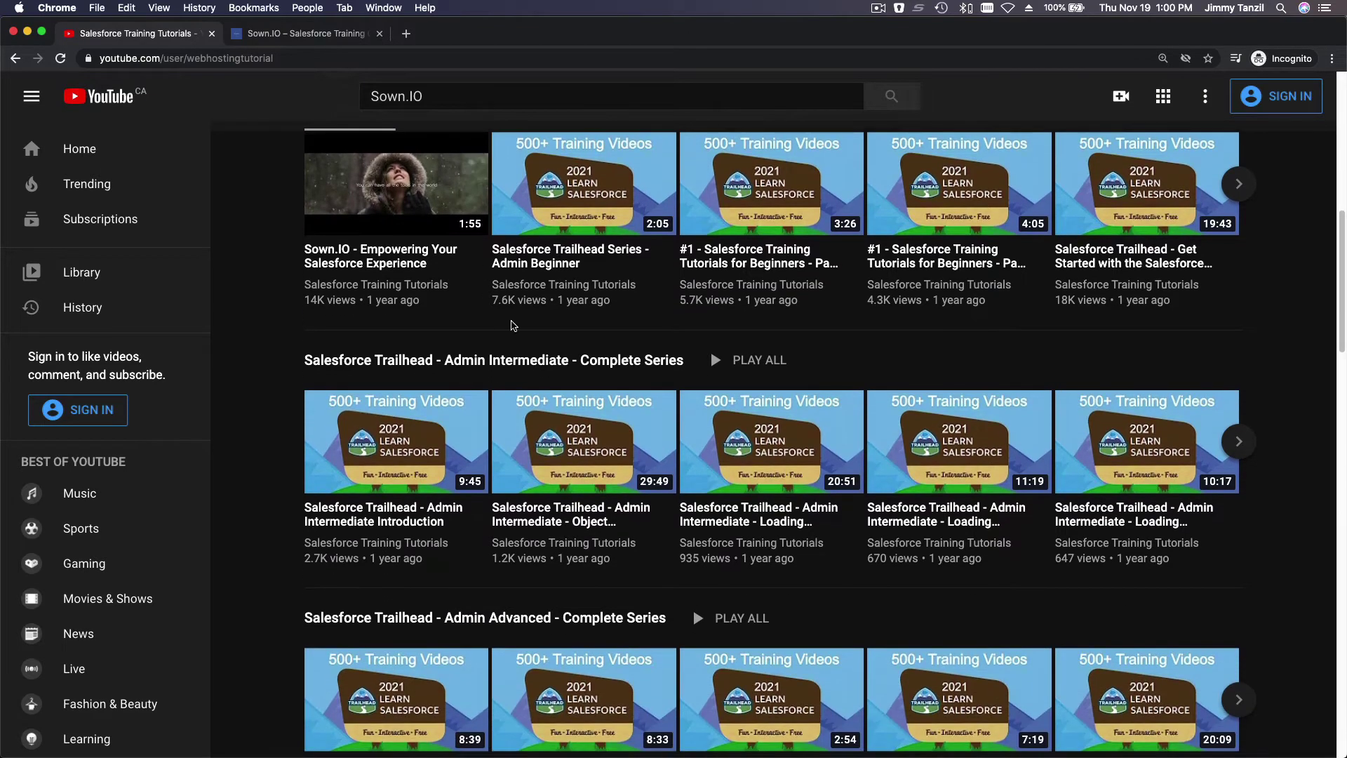
scroll(474, 348, "down", 1)
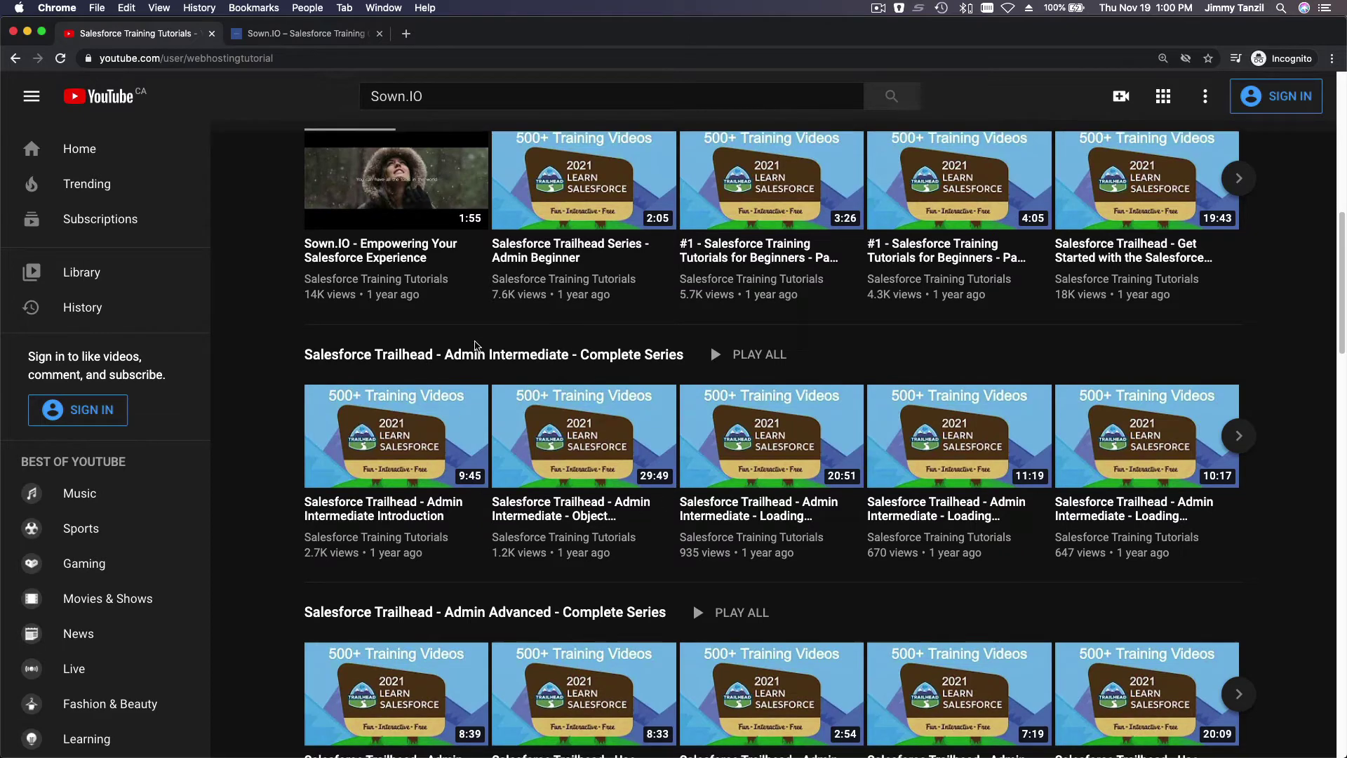
scroll(475, 347, "down", 4)
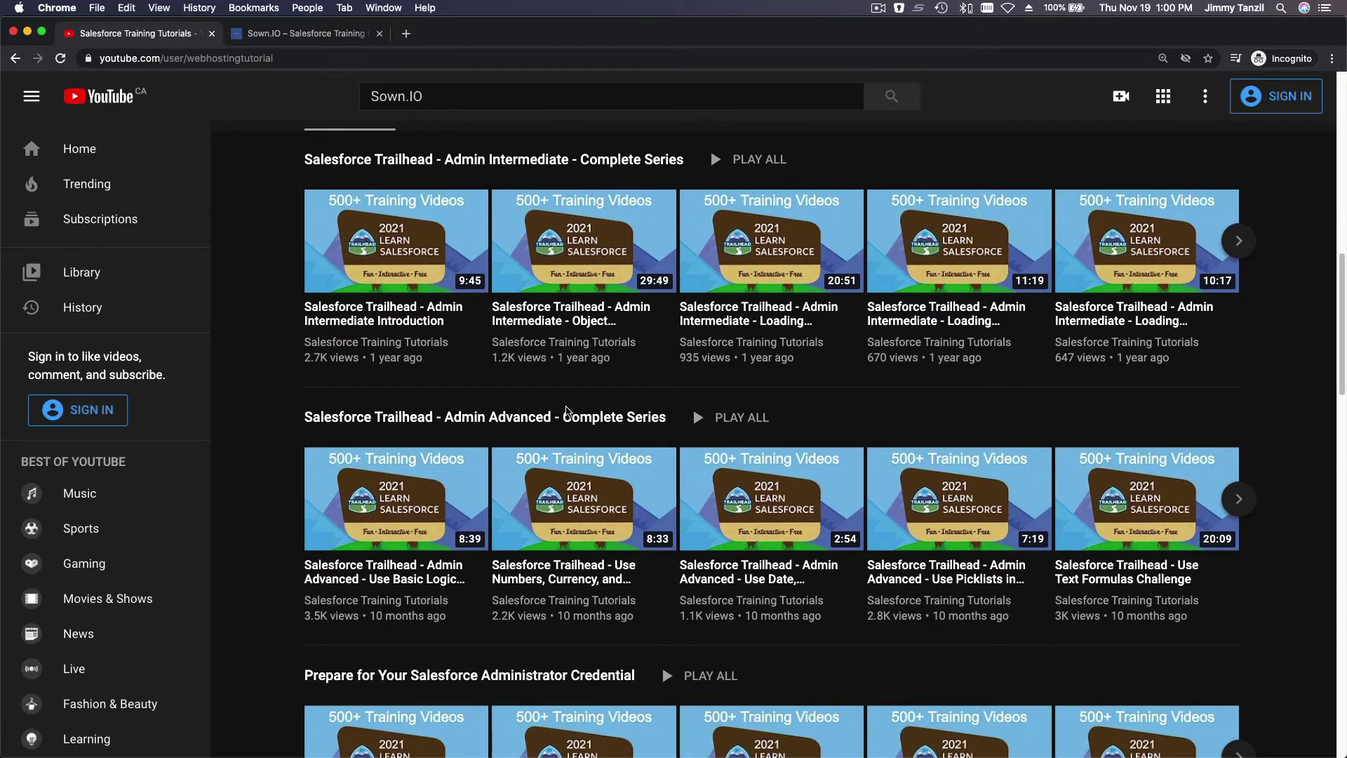
scroll(567, 412, "up", 2)
scroll(567, 412, "up", 3)
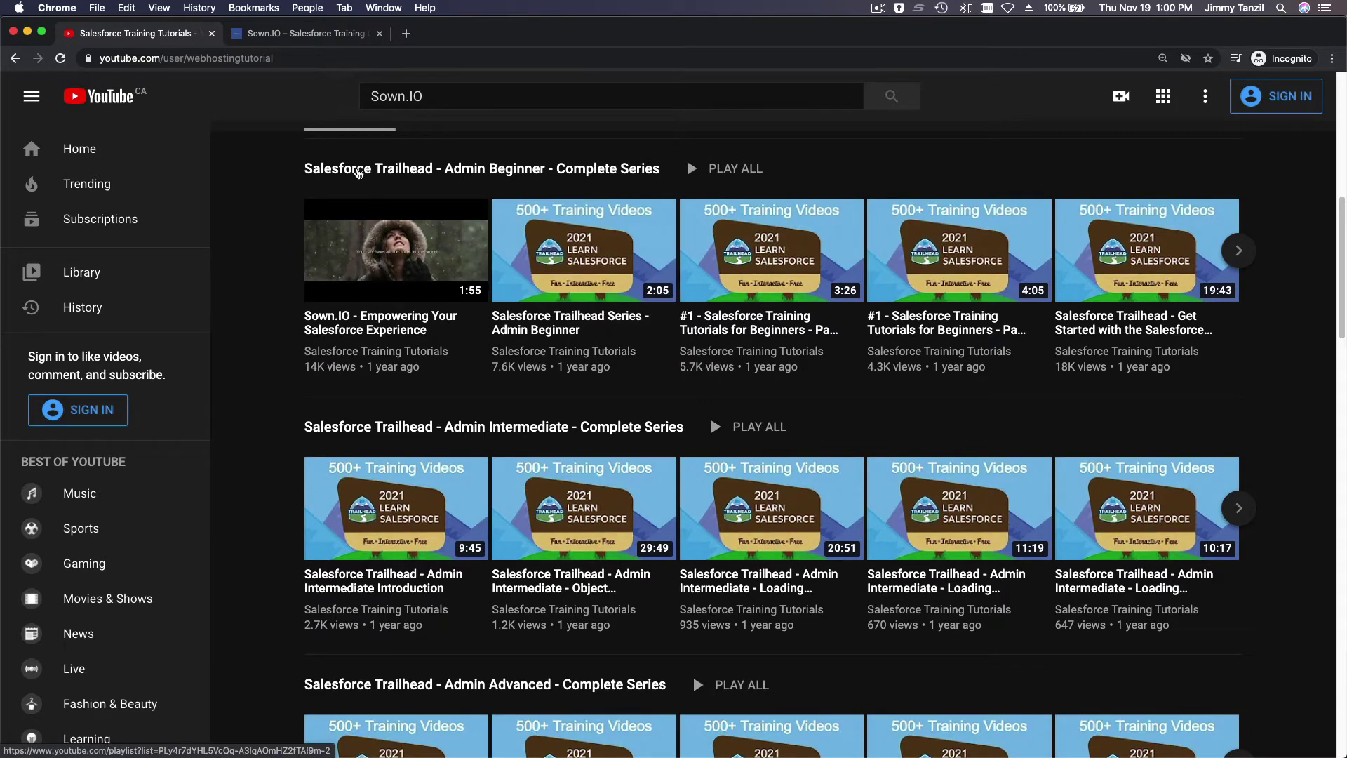
left_click(385, 172, "super")
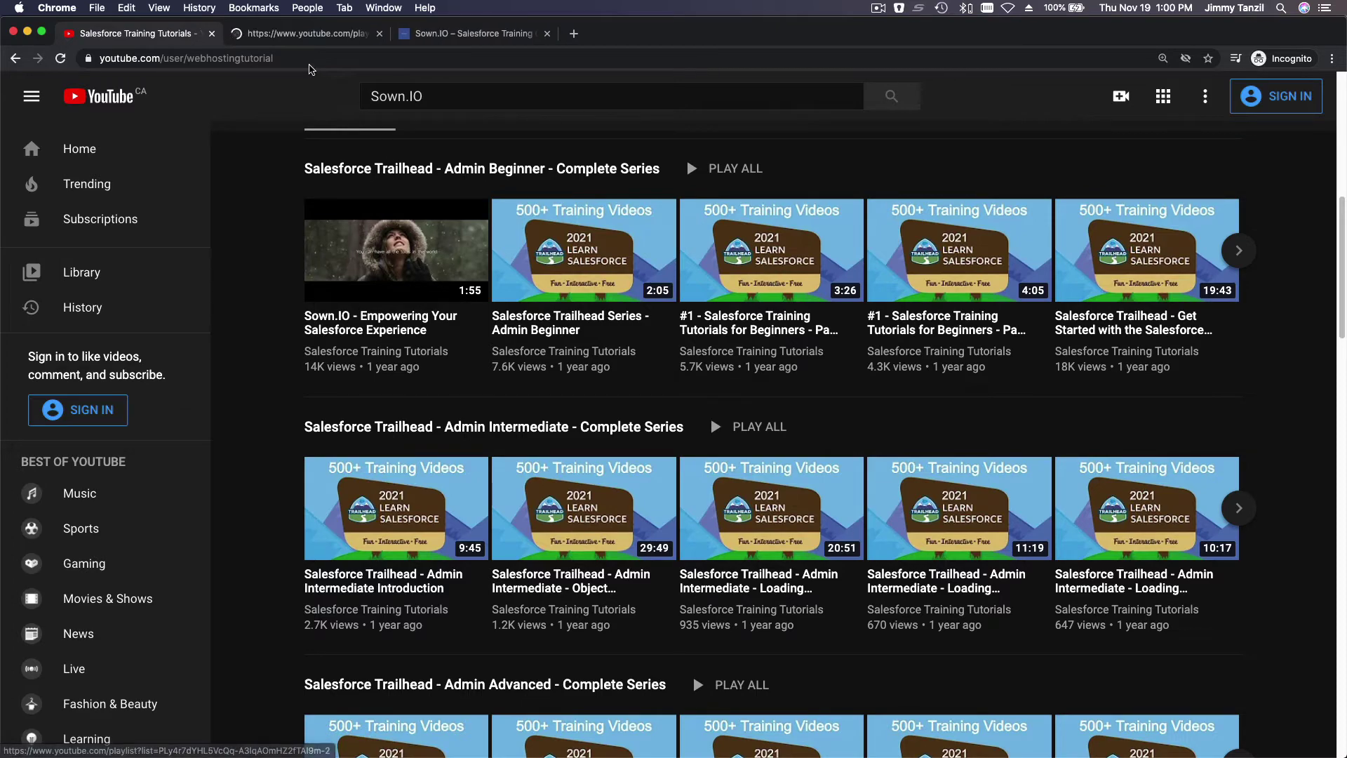
key("ctrl+Tab")
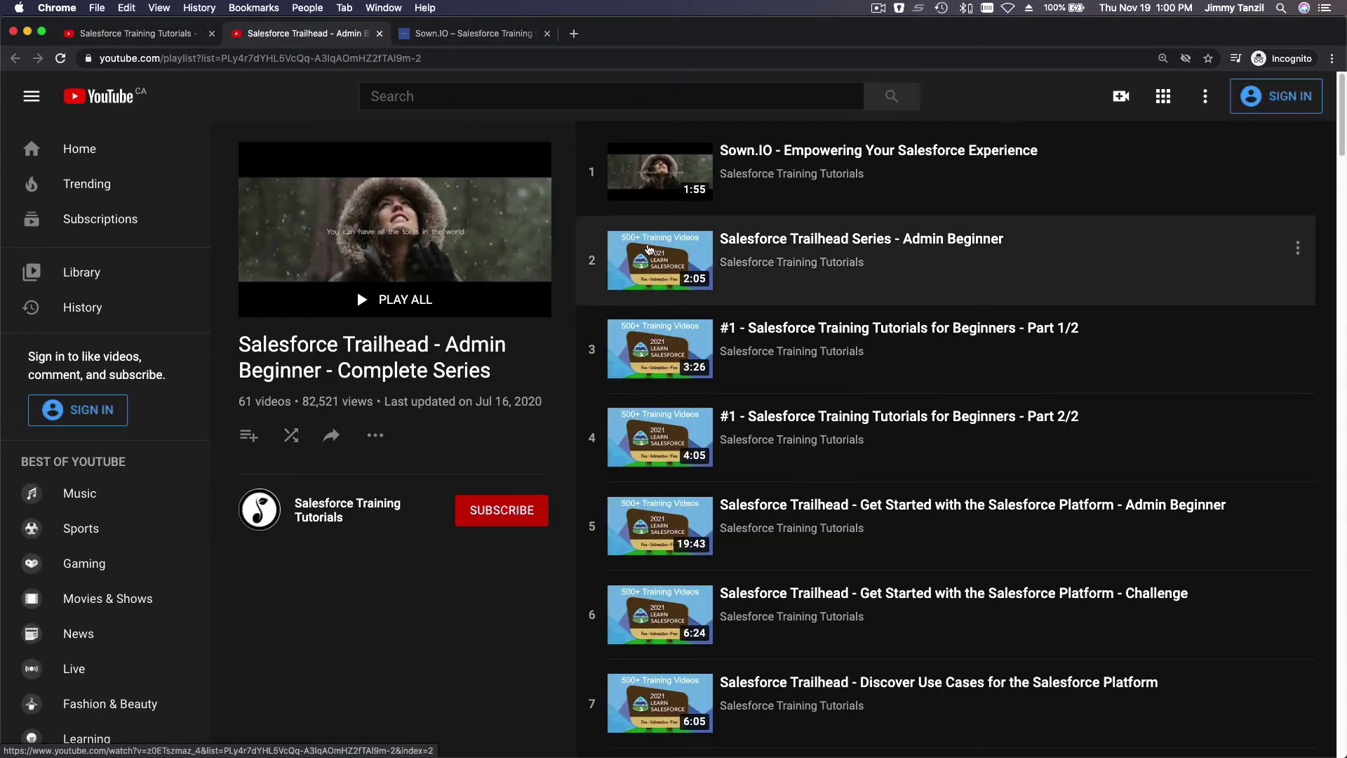
scroll(793, 199, "down", 1)
scroll(793, 199, "down", 5)
scroll(793, 199, "down", 9)
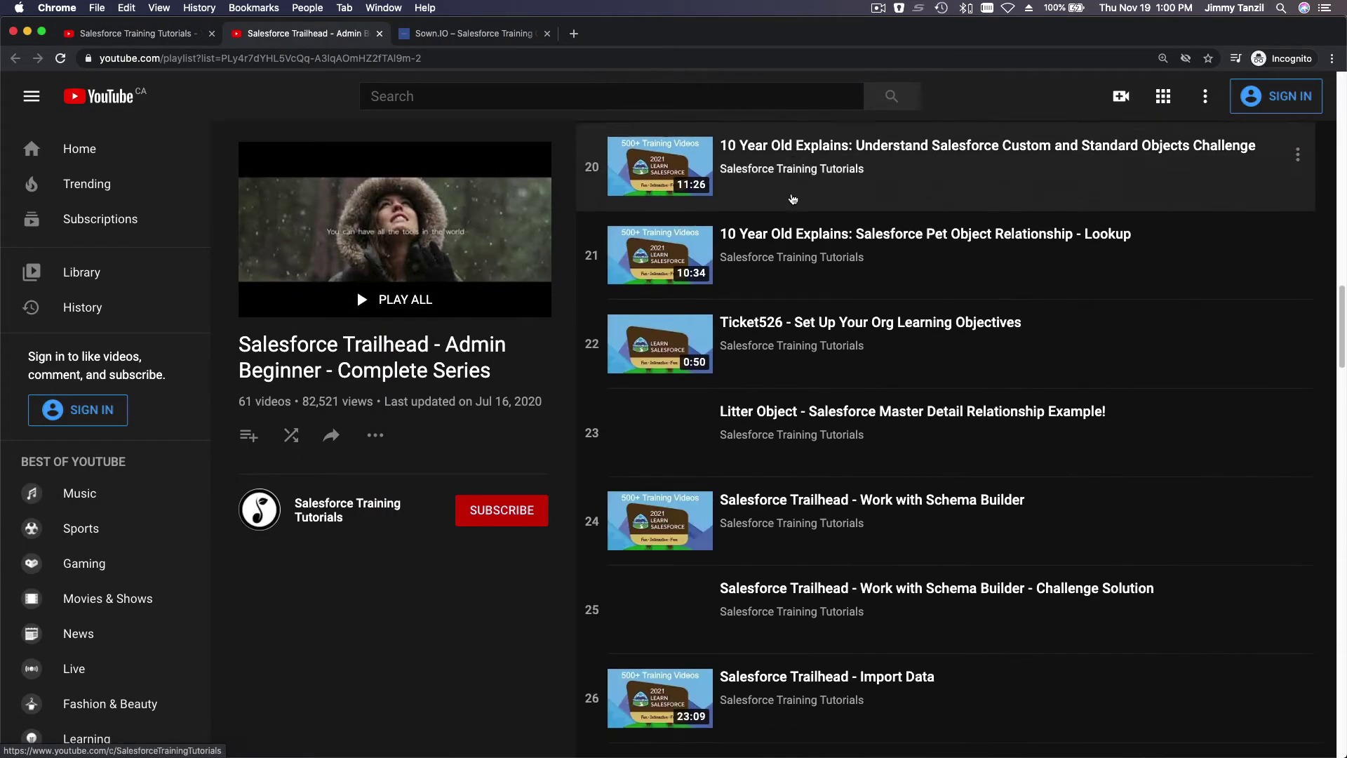
scroll(793, 200, "down", 3)
scroll(793, 198, "down", 7)
scroll(793, 198, "down", 6)
scroll(793, 199, "down", 3)
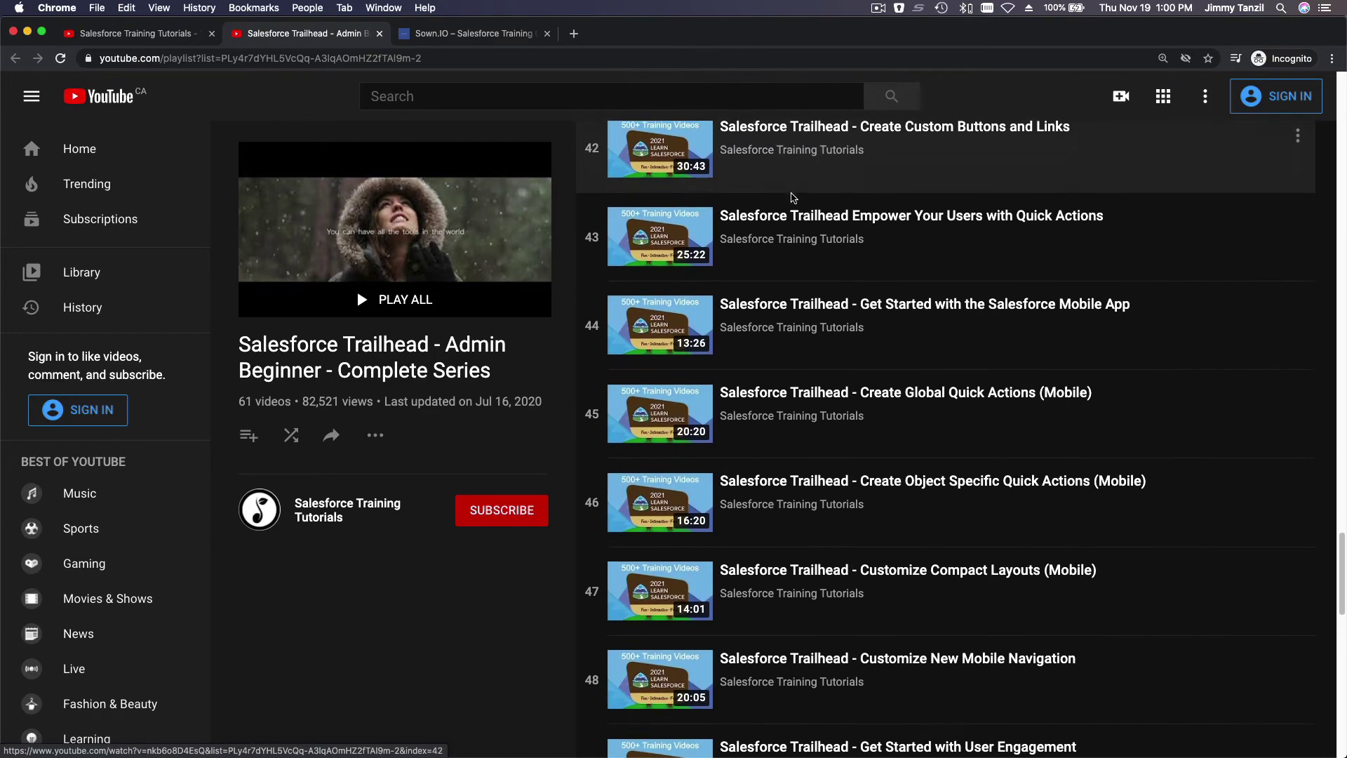
scroll(792, 198, "down", 7)
scroll(793, 198, "down", 2)
scroll(793, 199, "down", 3)
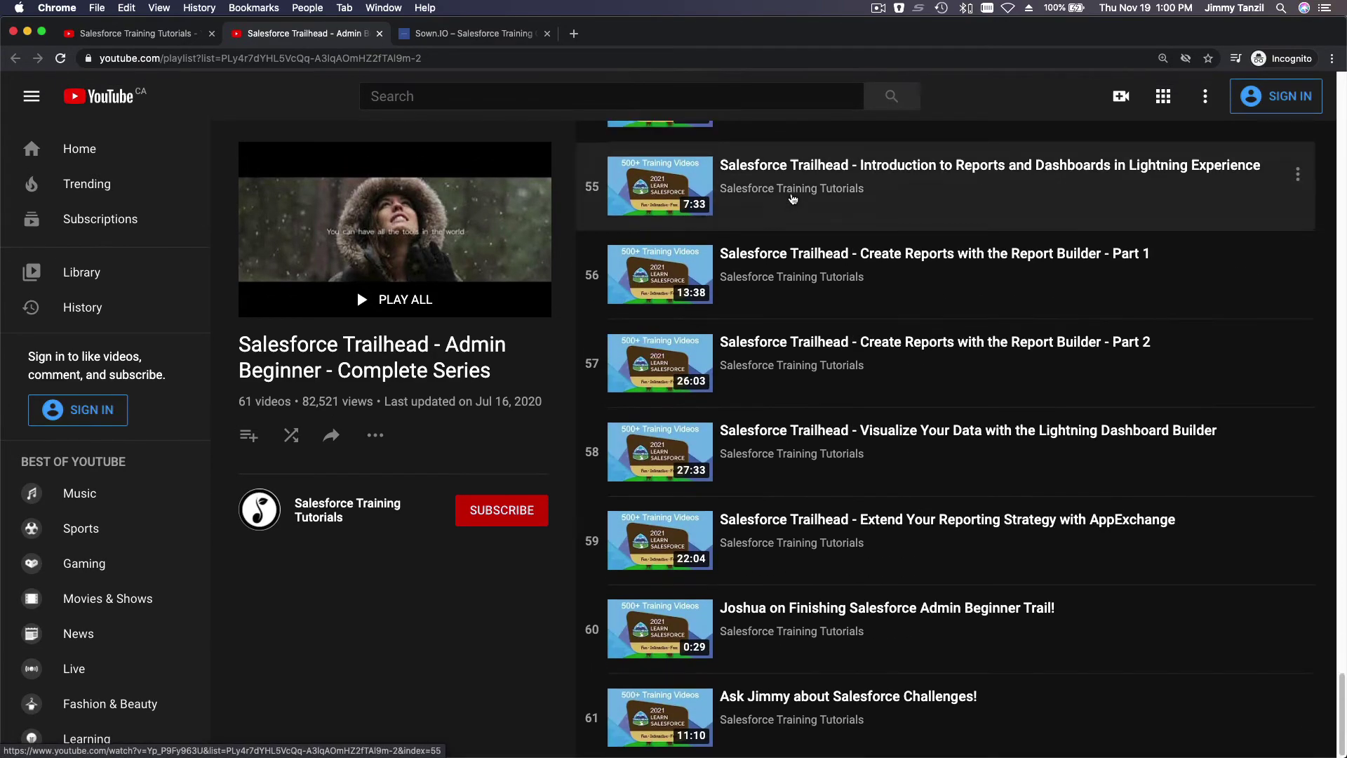
scroll(792, 198, "up", 10)
scroll(792, 199, "up", 5)
scroll(793, 199, "up", 6)
scroll(793, 199, "up", 8)
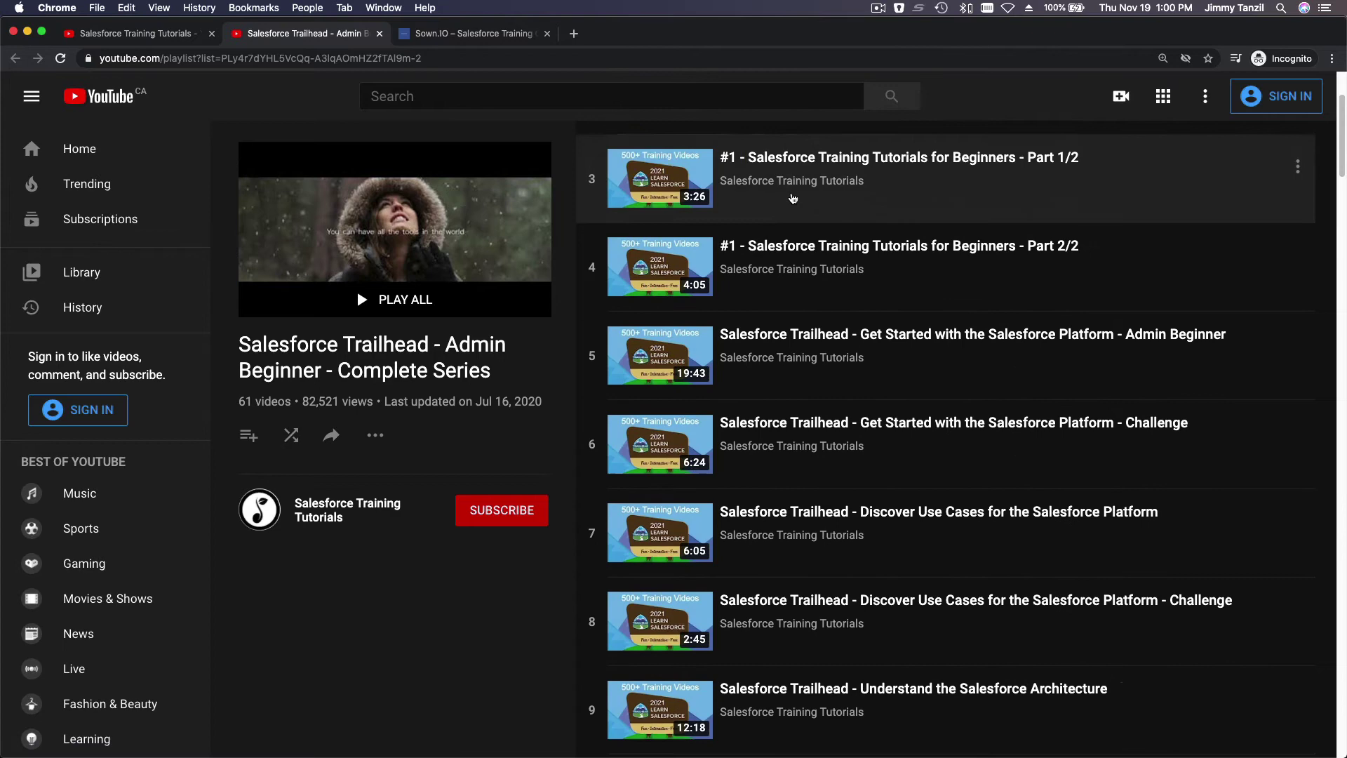
scroll(793, 199, "up", 3)
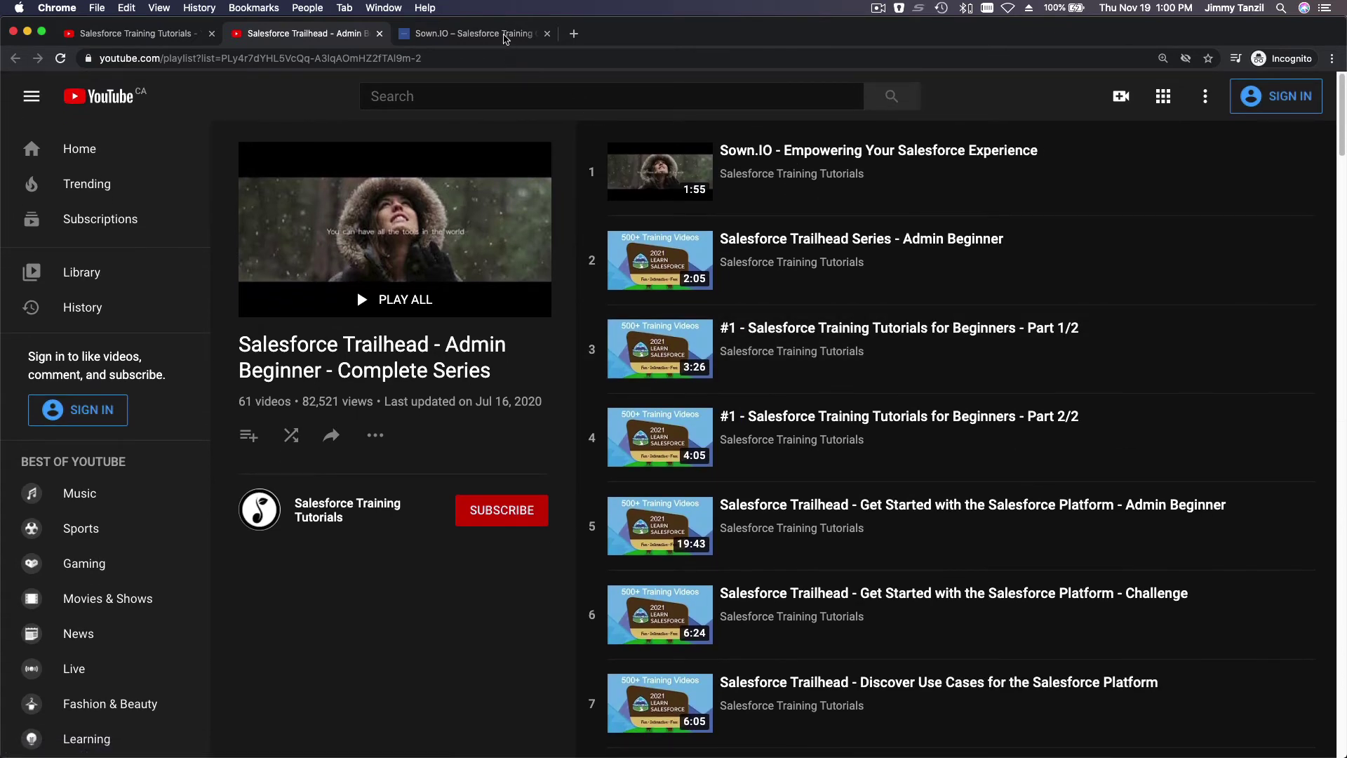
Step: Show the Sown.IO talent-matching homepage, then return to the channel page on YouTube
left_click(505, 37)
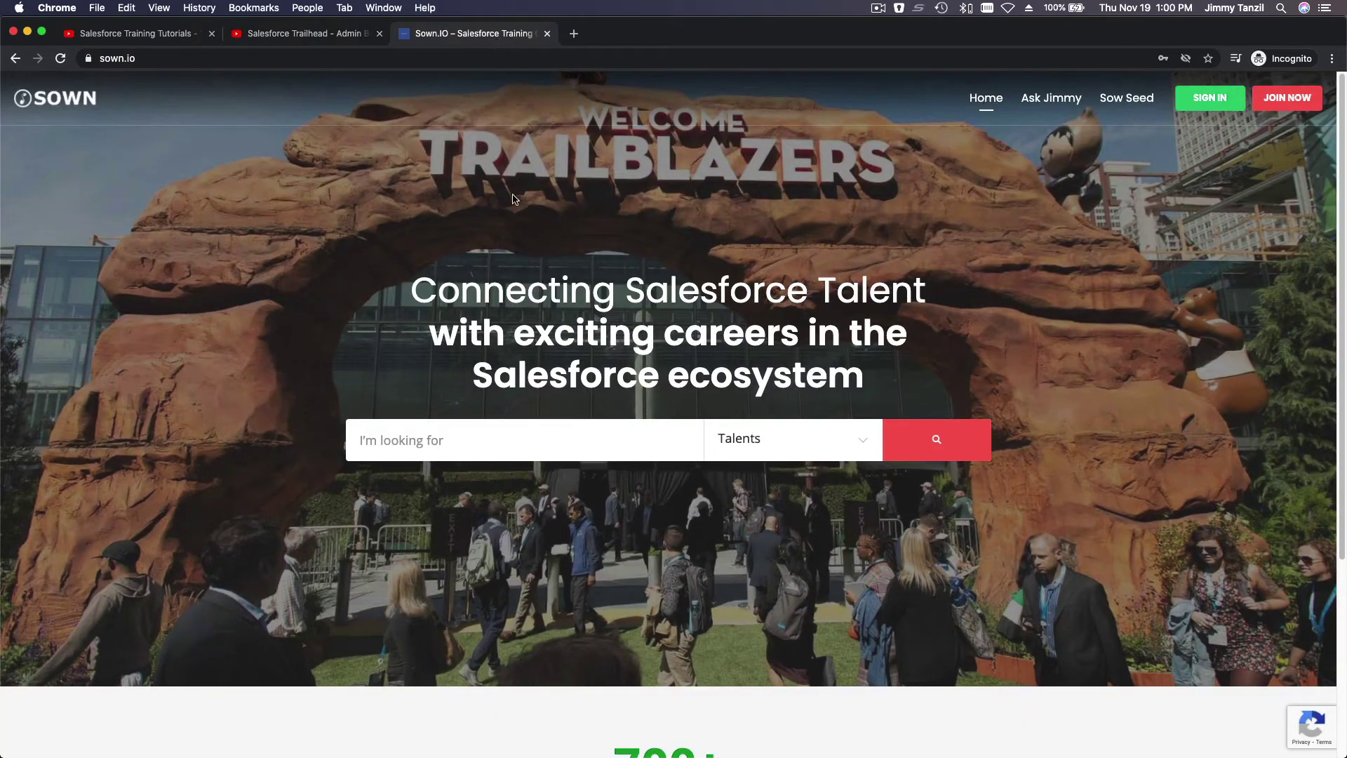
left_click(143, 39)
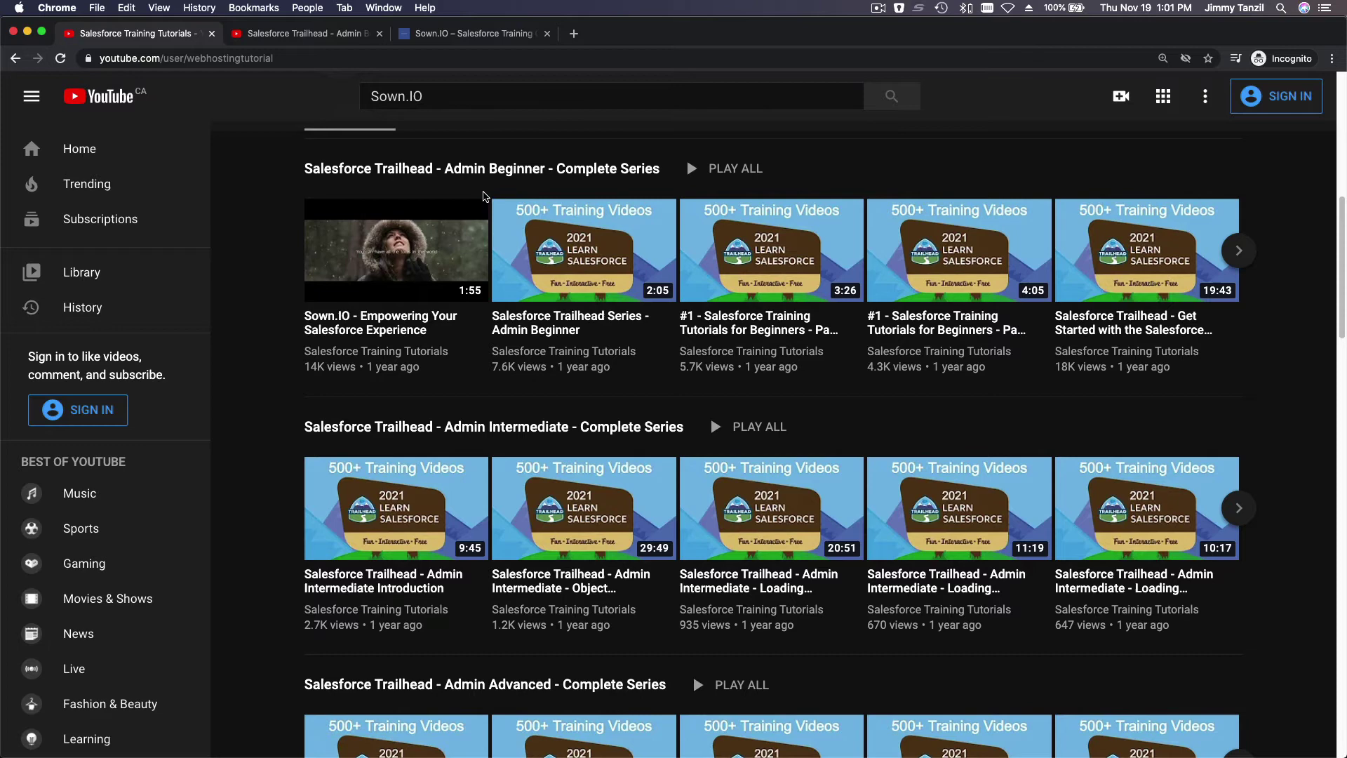
scroll(484, 196, "down", 3)
scroll(483, 197, "down", 3)
scroll(483, 196, "down", 5)
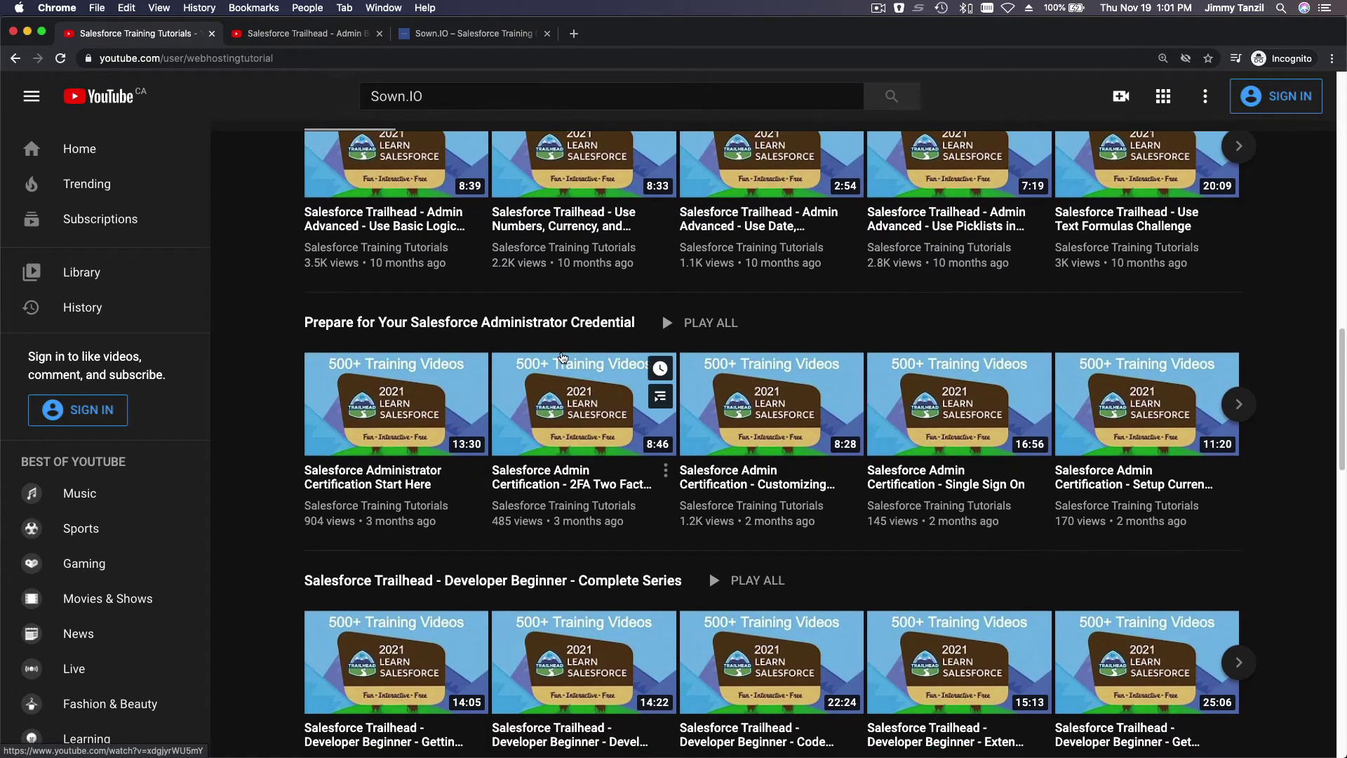
scroll(559, 344, "down", 4)
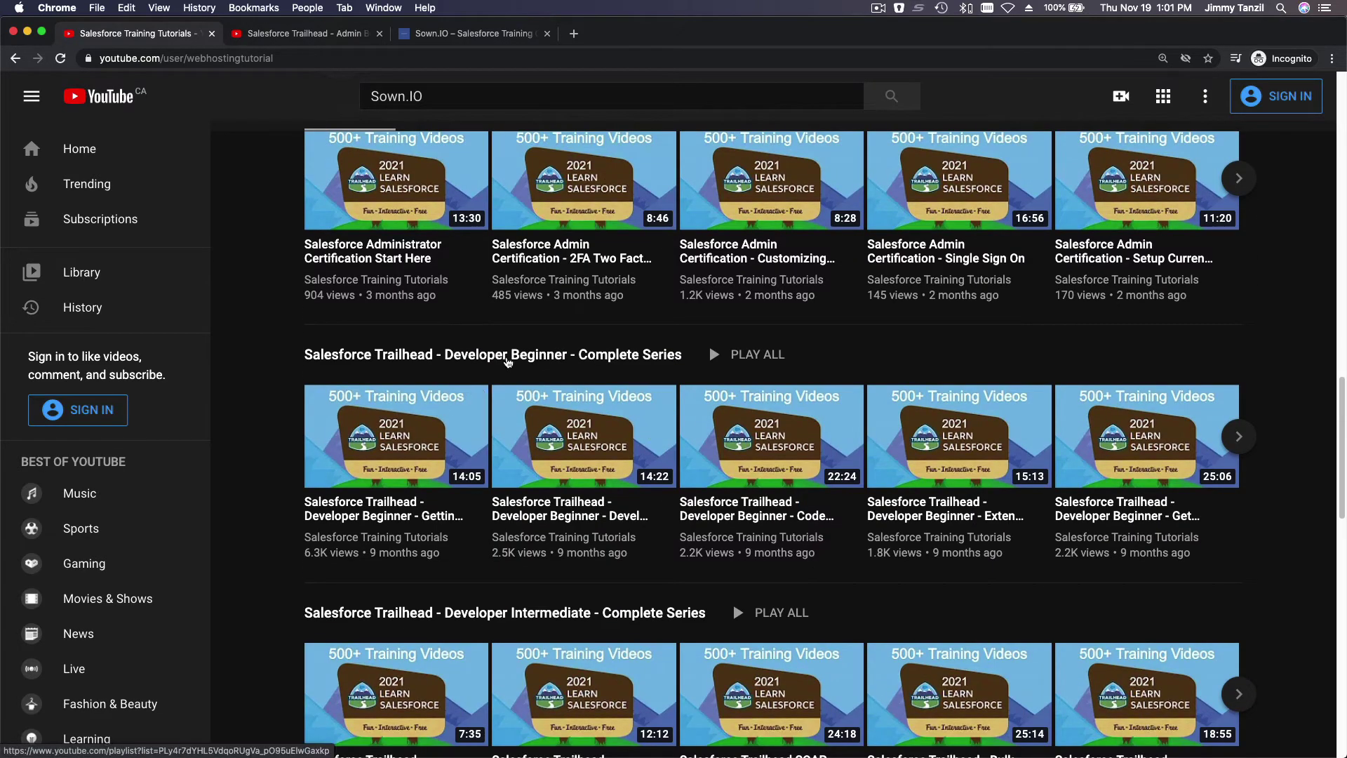
scroll(506, 361, "down", 2)
scroll(511, 390, "down", 2)
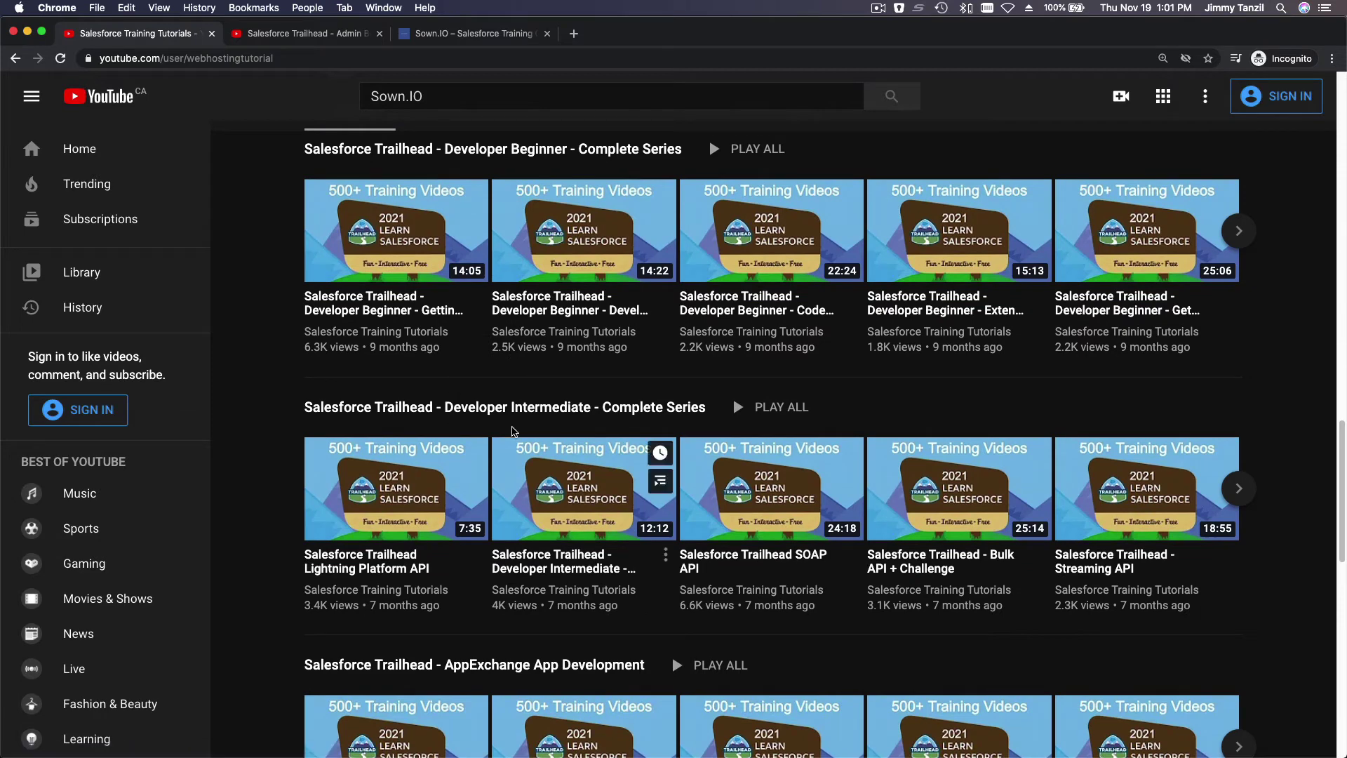
scroll(514, 419, "down", 3)
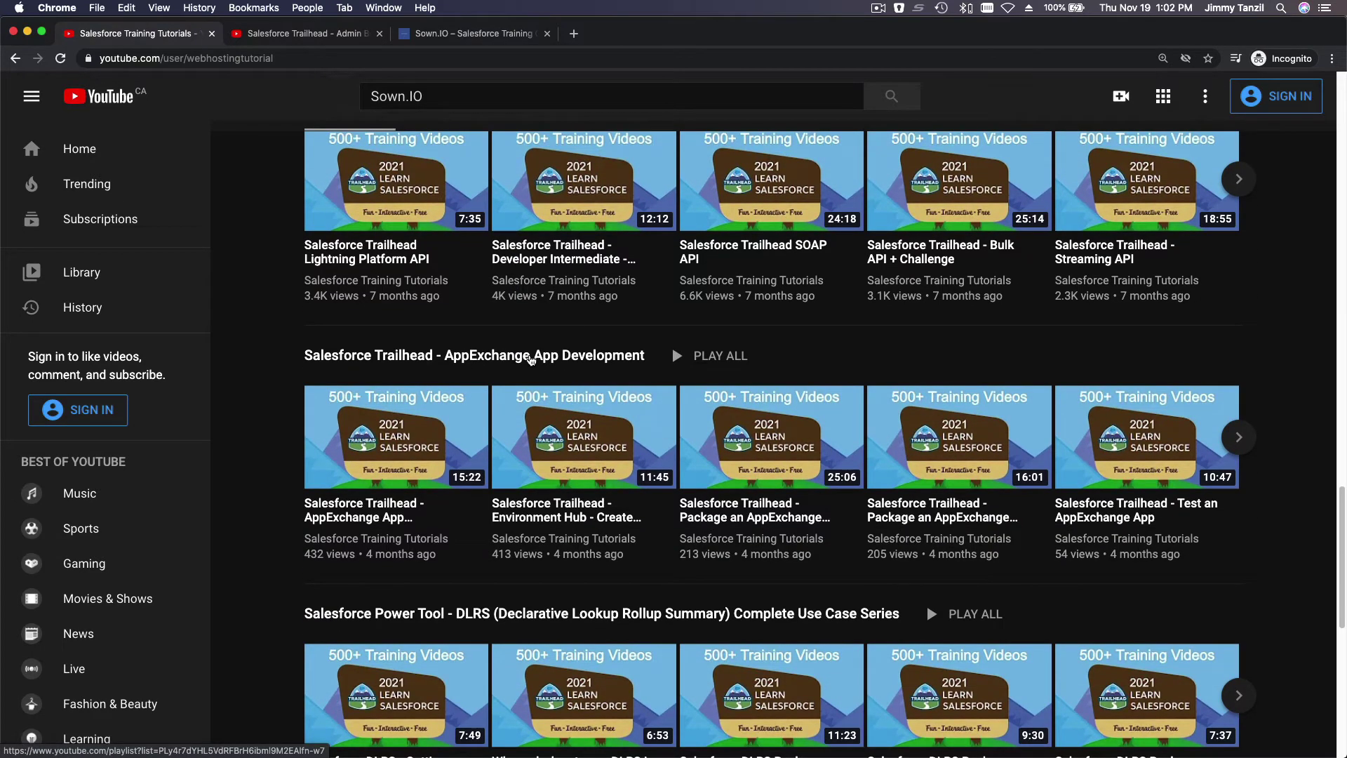
scroll(532, 359, "down", 2)
scroll(515, 347, "down", 1)
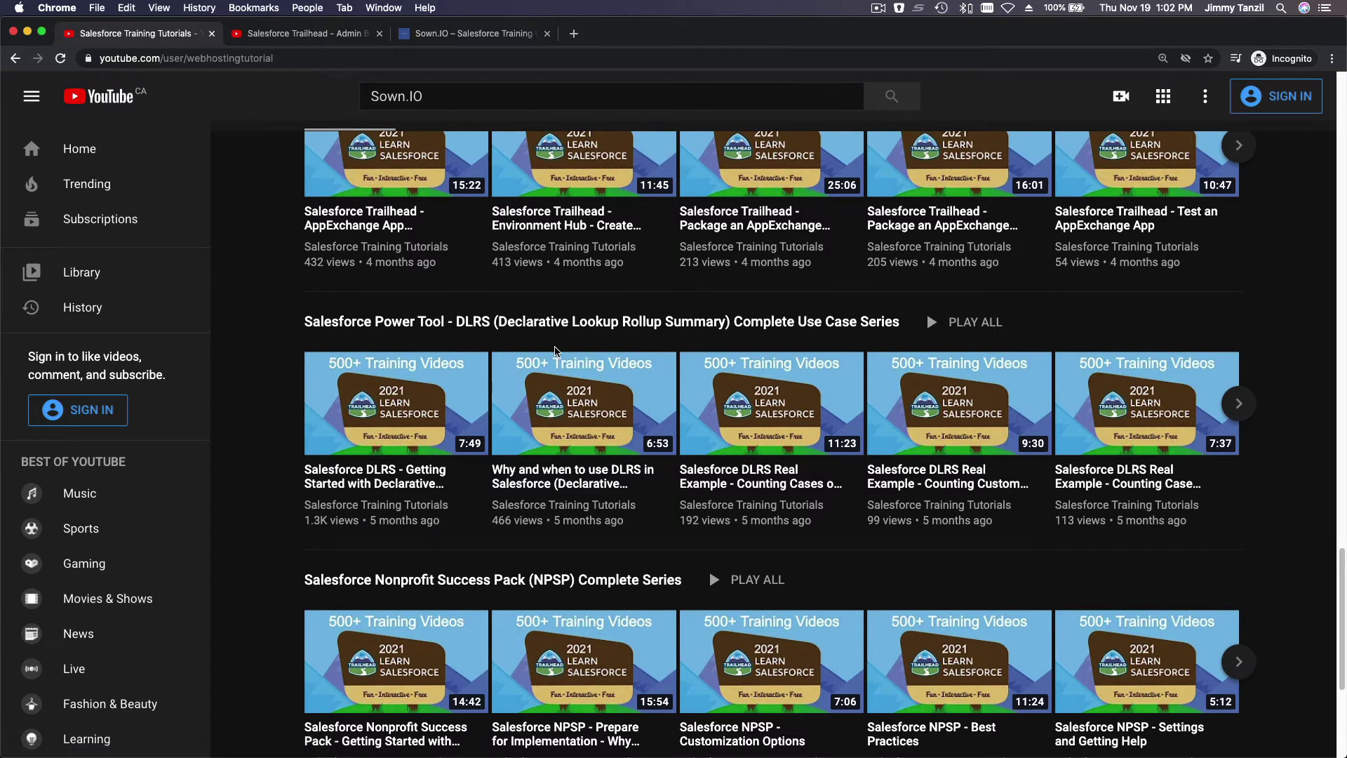
scroll(554, 351, "down", 3)
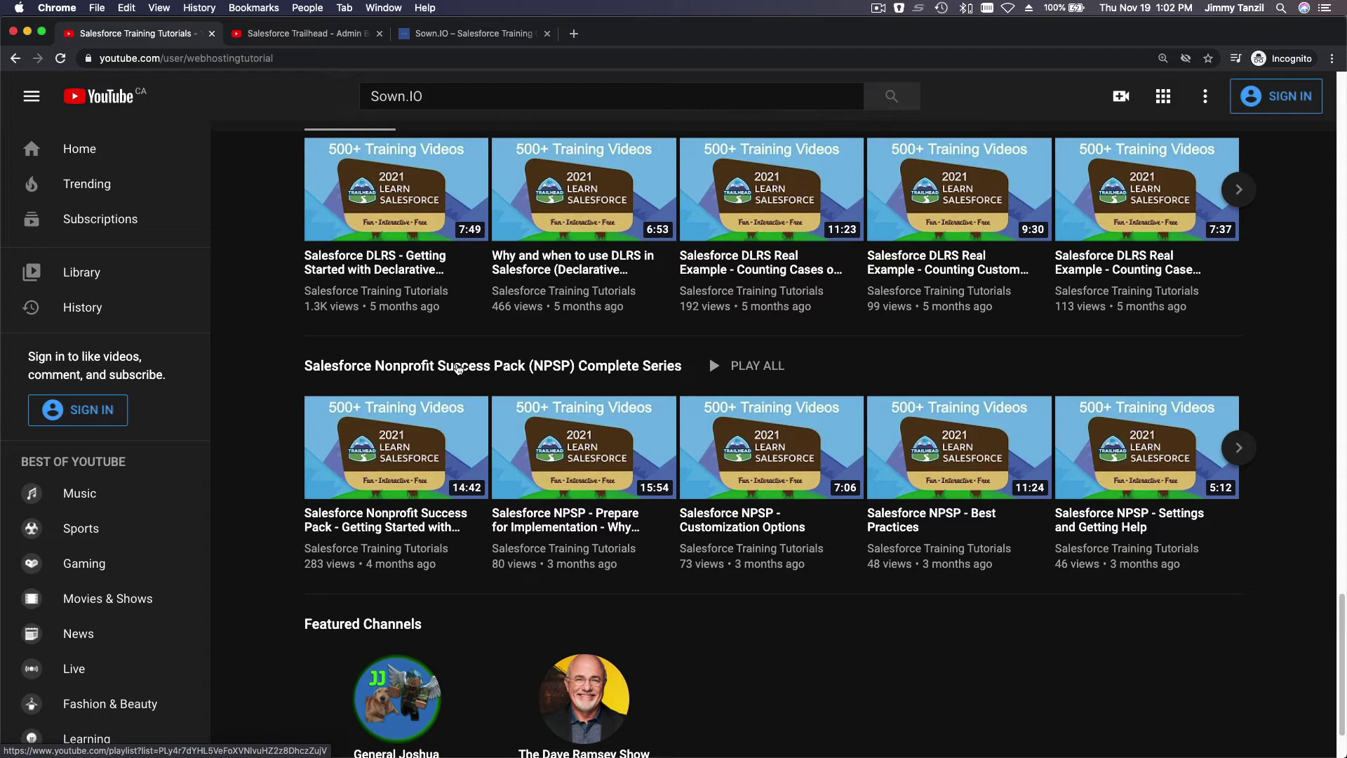
scroll(457, 367, "up", 3)
scroll(458, 369, "up", 1)
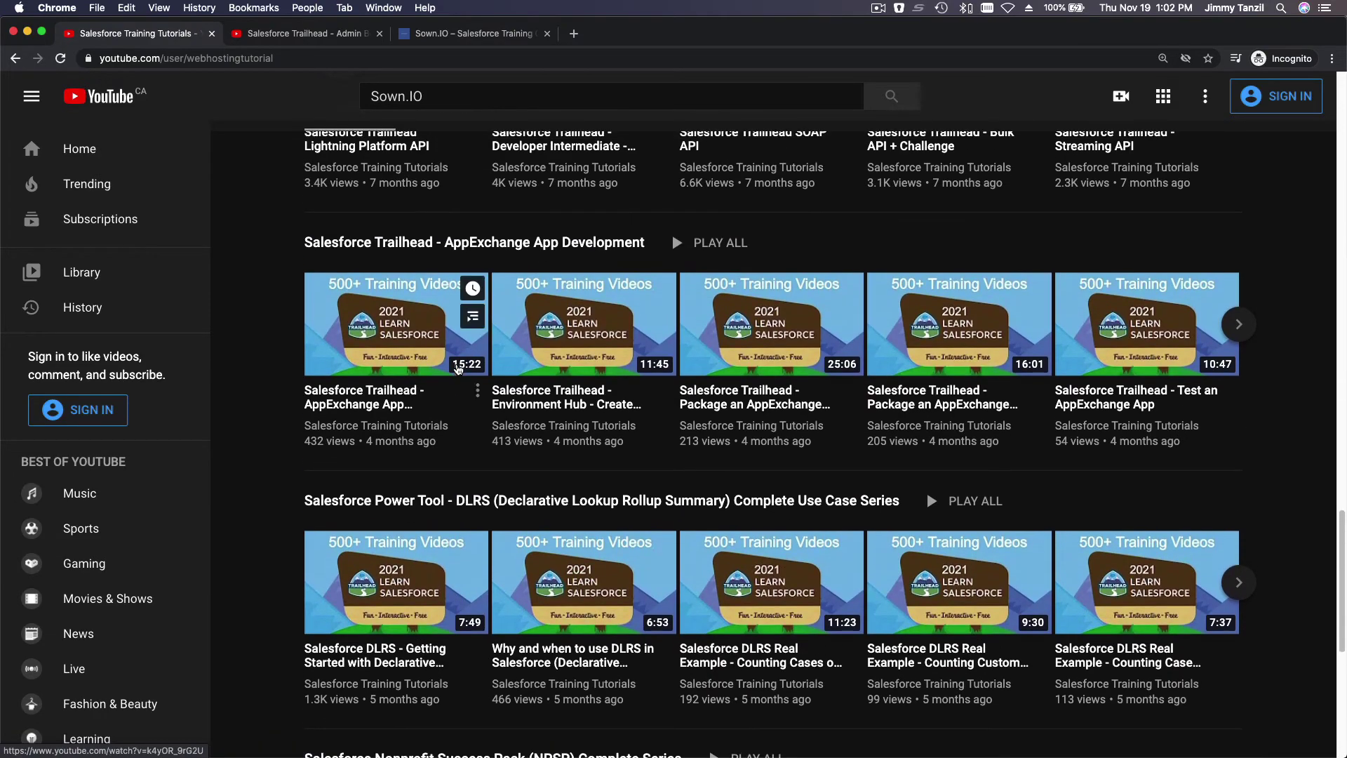
scroll(458, 370, "up", 3)
scroll(458, 369, "up", 1)
scroll(458, 369, "up", 3)
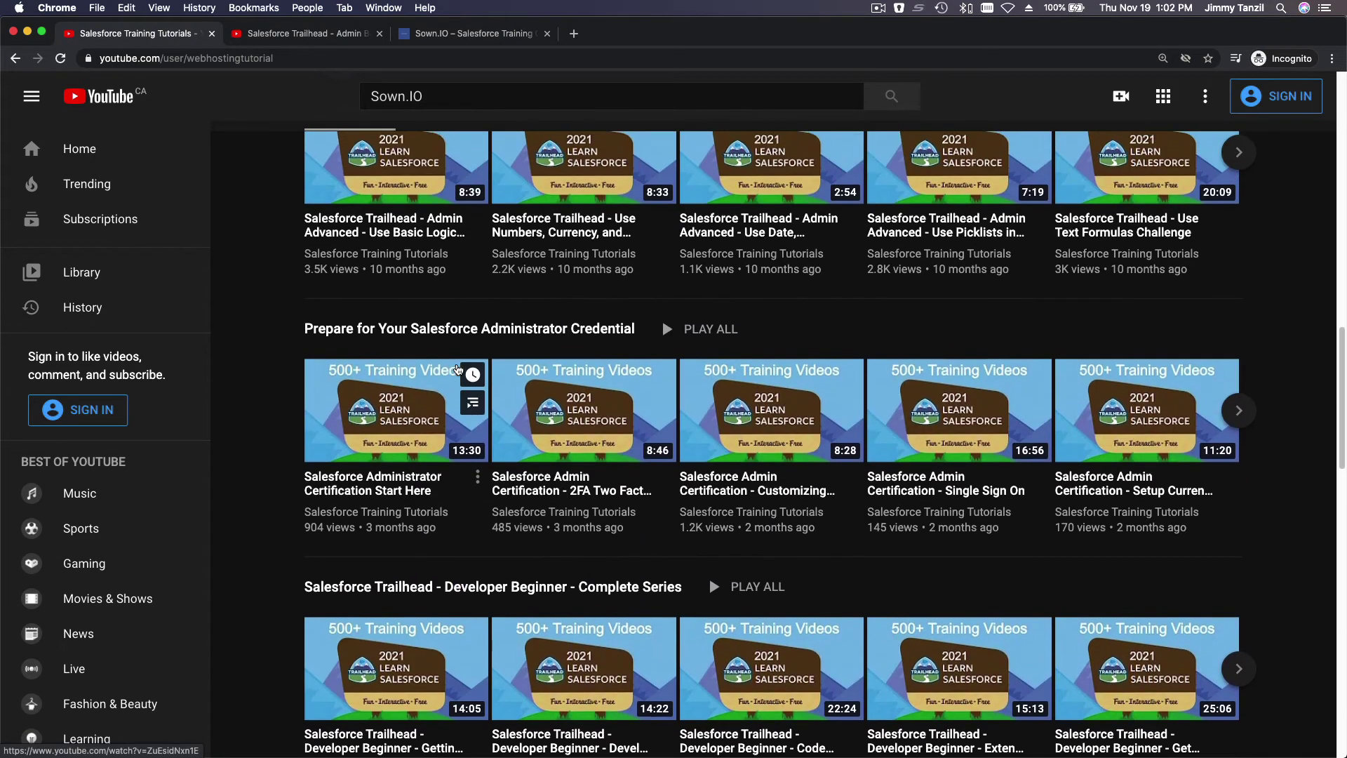
scroll(459, 369, "up", 2)
scroll(458, 368, "up", 3)
scroll(458, 368, "up", 2)
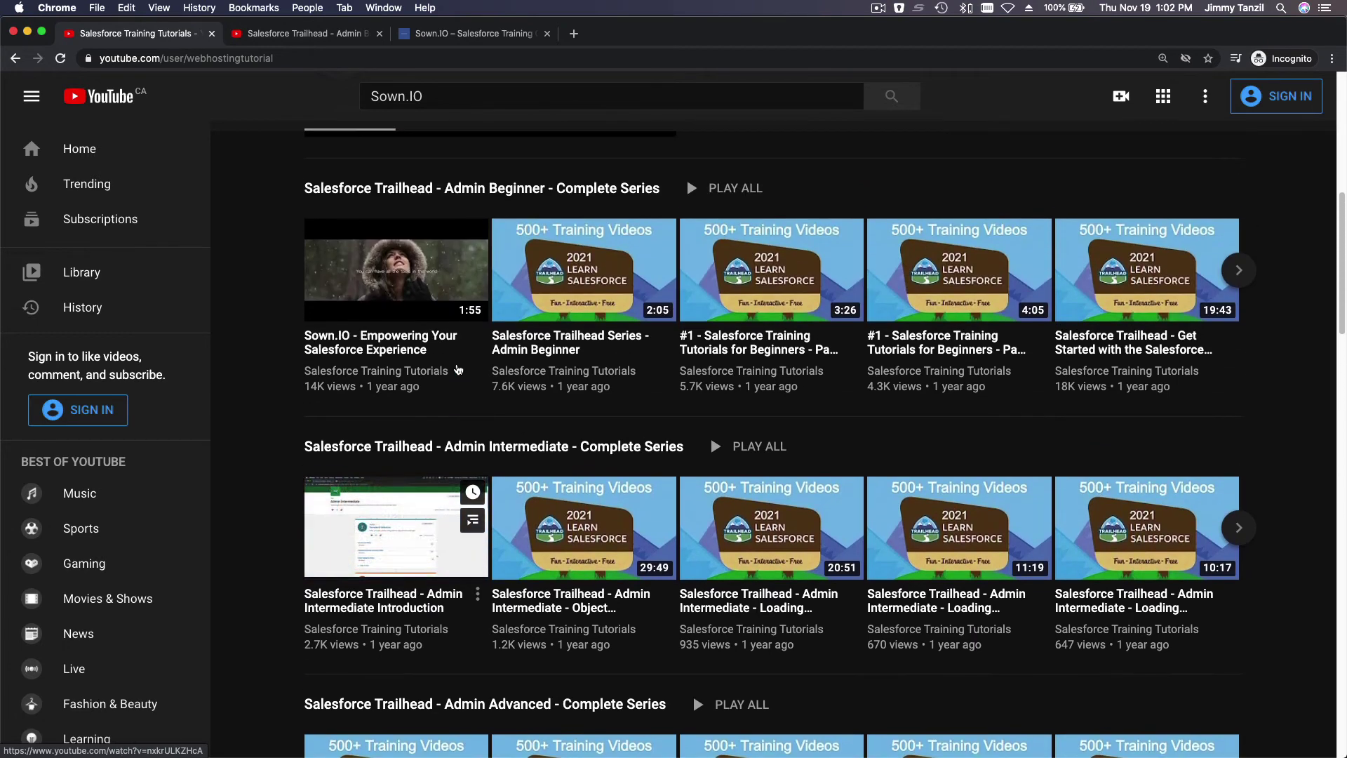
scroll(458, 368, "up", 1)
scroll(459, 368, "up", 1)
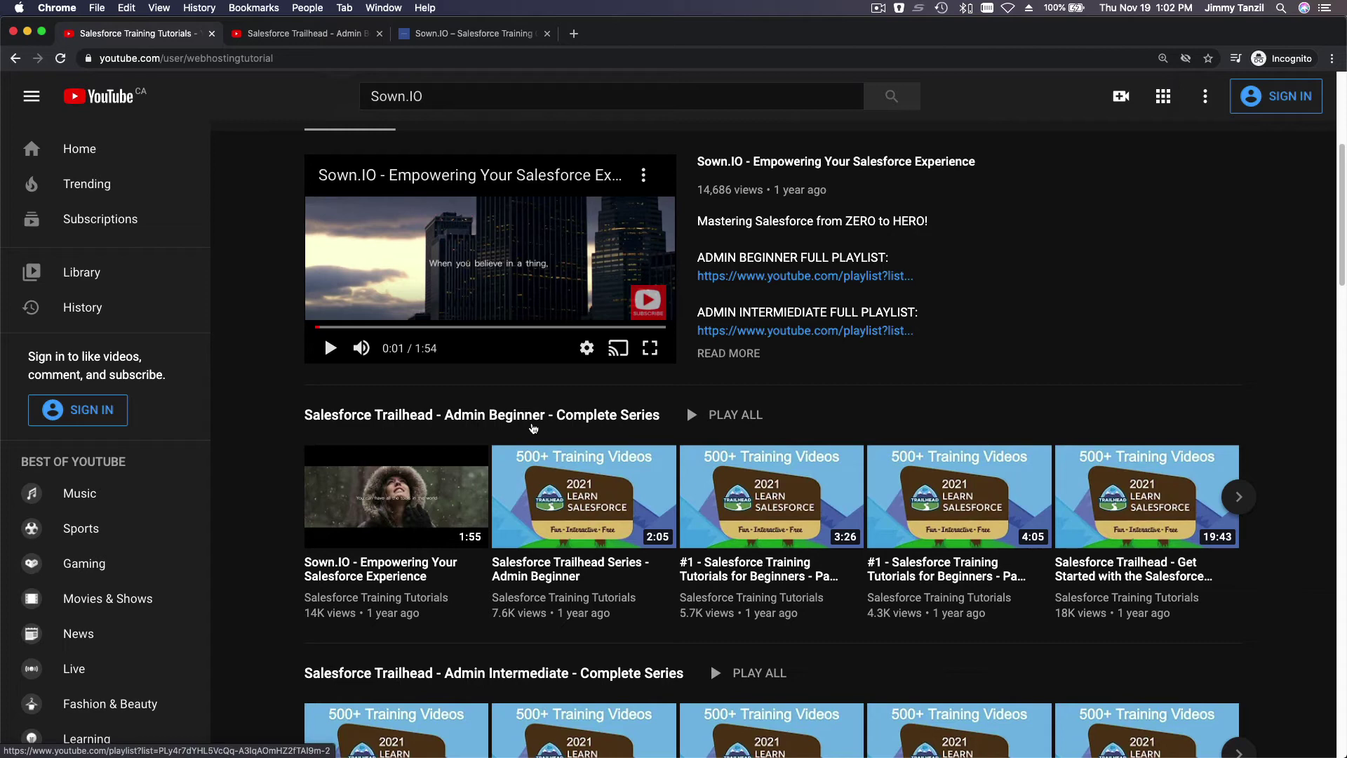
scroll(533, 428, "down", 1)
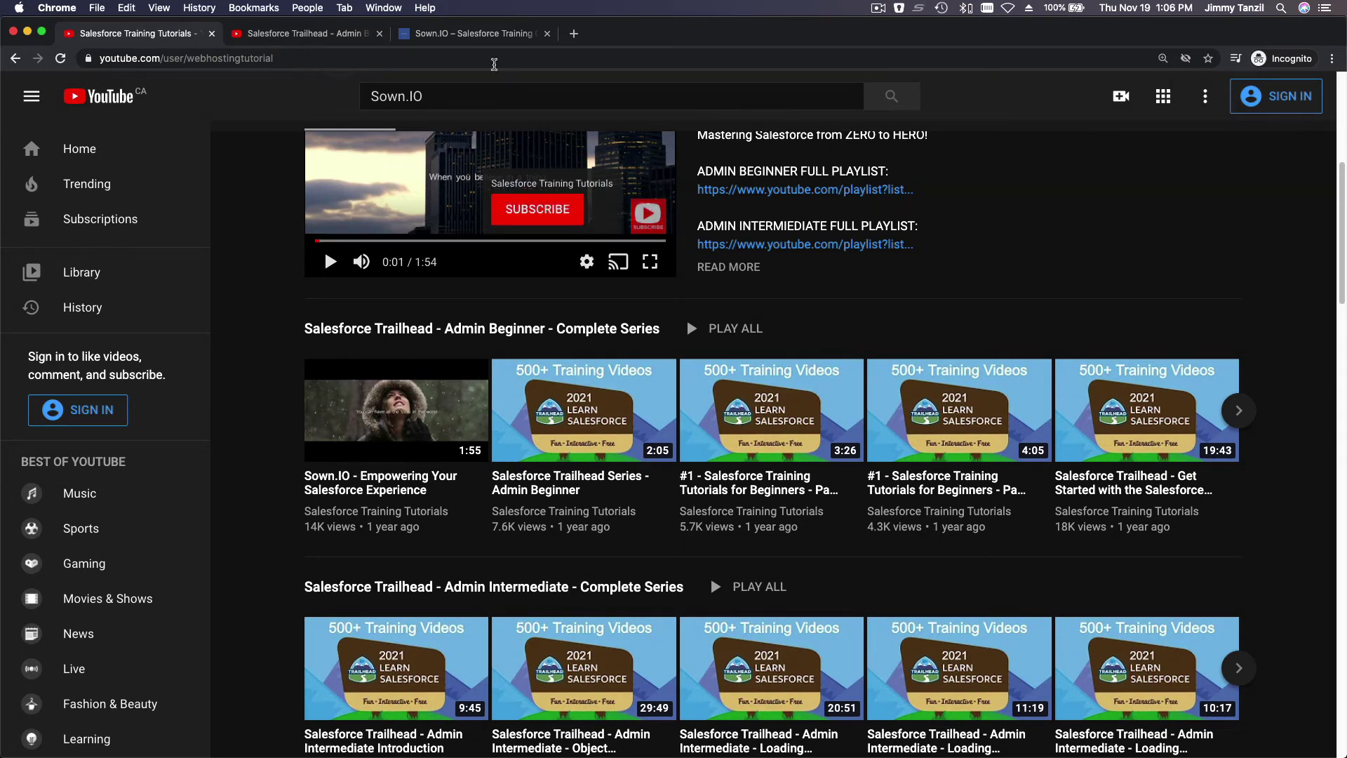
Step: View the Sown.IO three-step JOIN NOW registration form, then return to its homepage
left_click(483, 34)
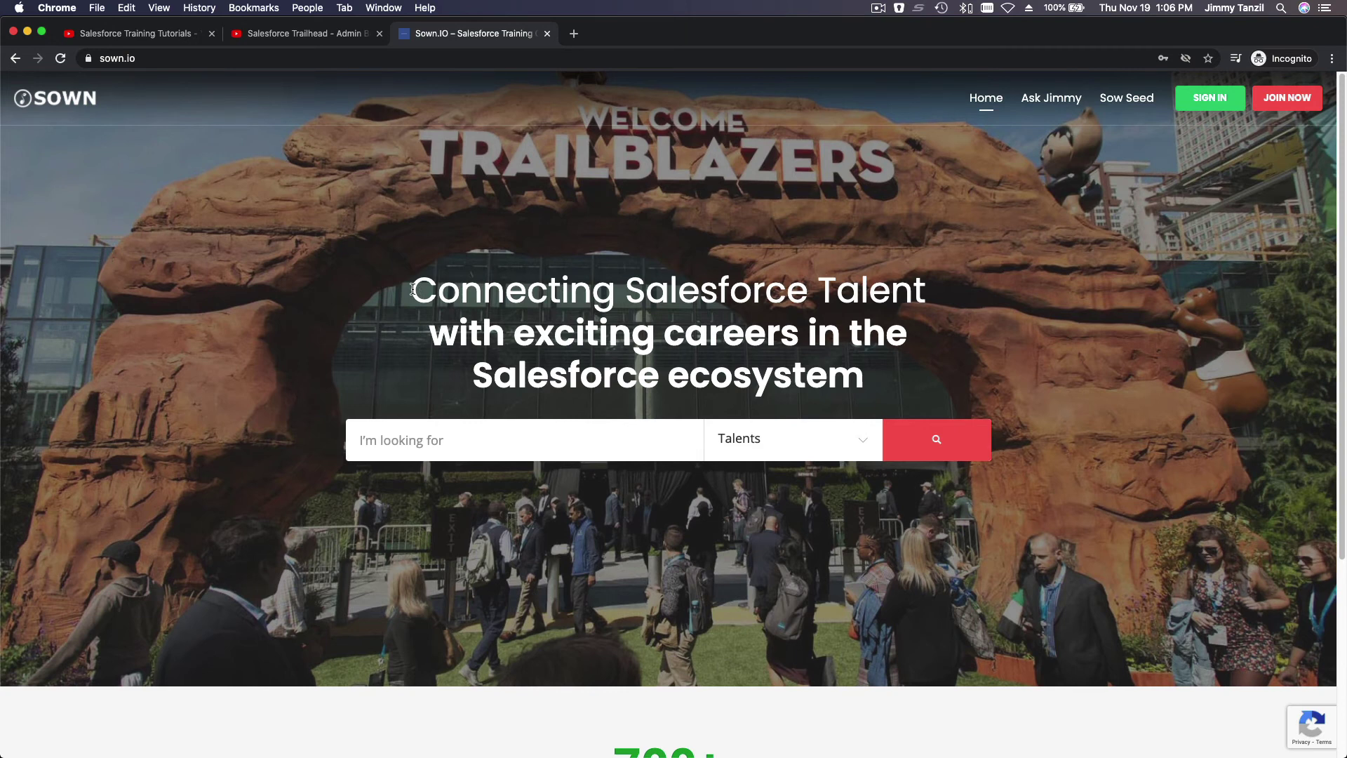
left_click(1279, 108)
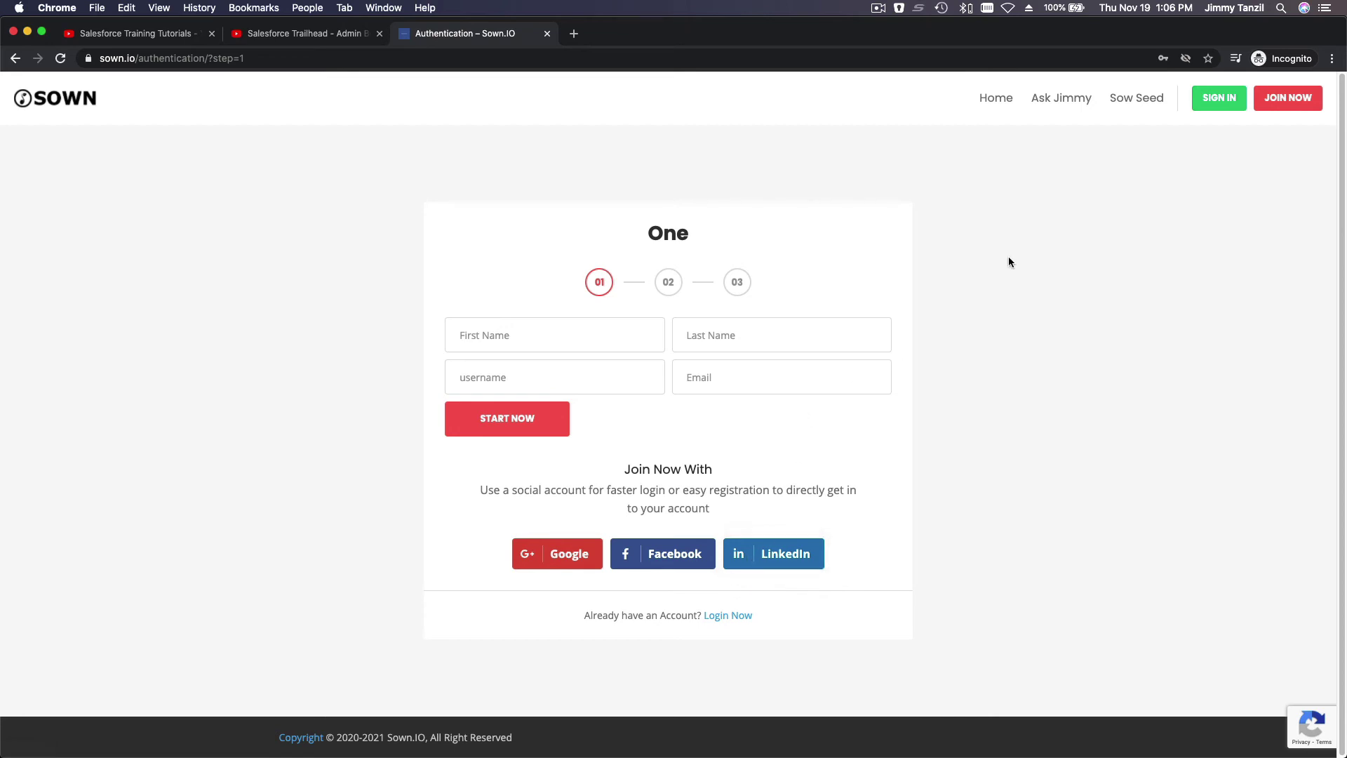
left_click(996, 97)
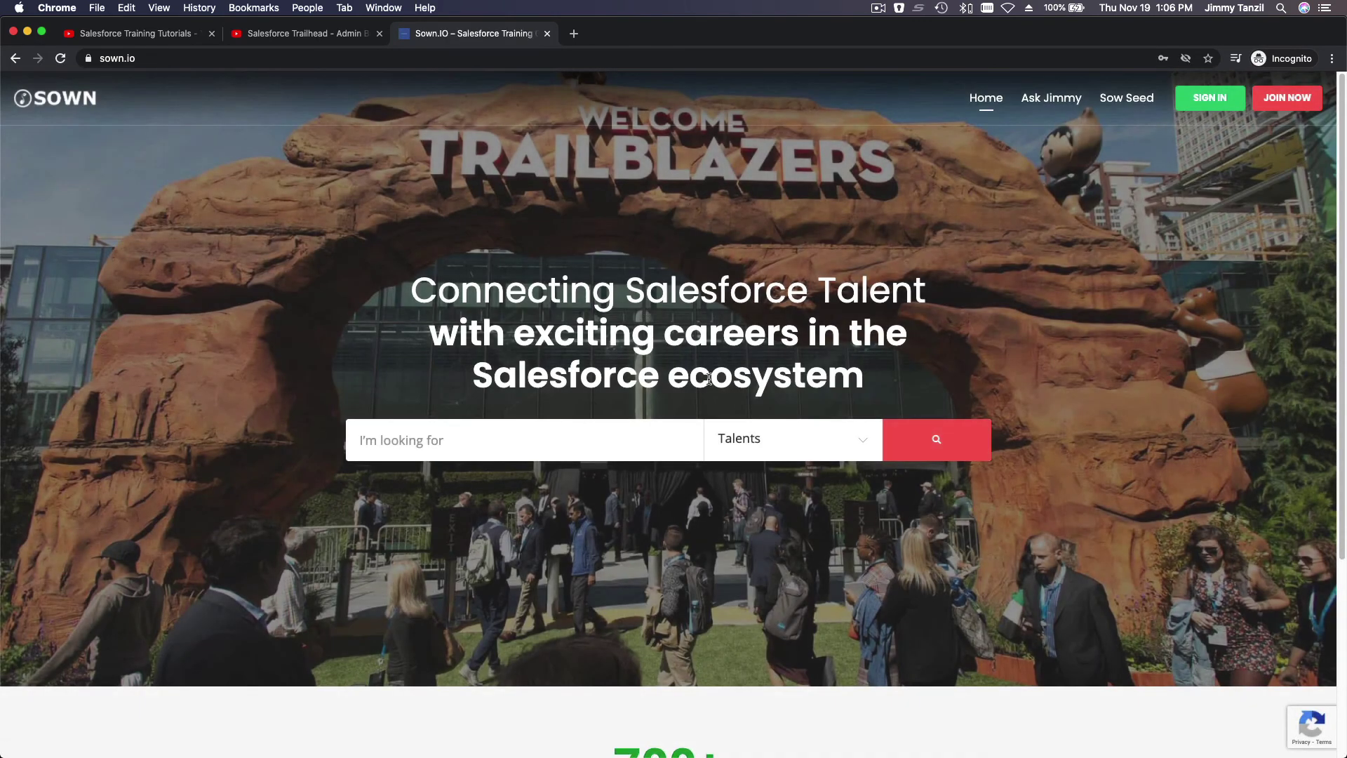
Step: Expand the search dropdown to show the Talents, Jobs and Employers categories
left_click(784, 435)
mouse_move(792, 439)
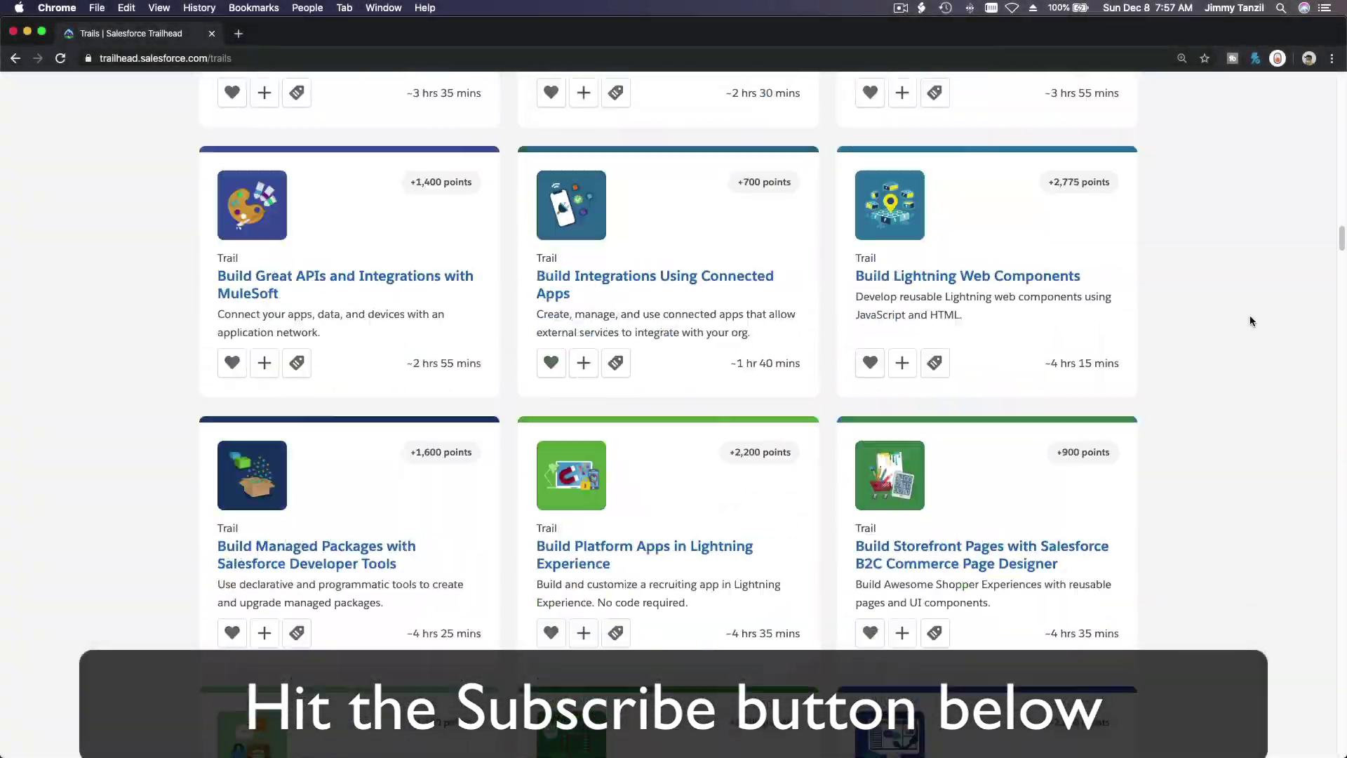
scroll(1249, 315, "down", 10)
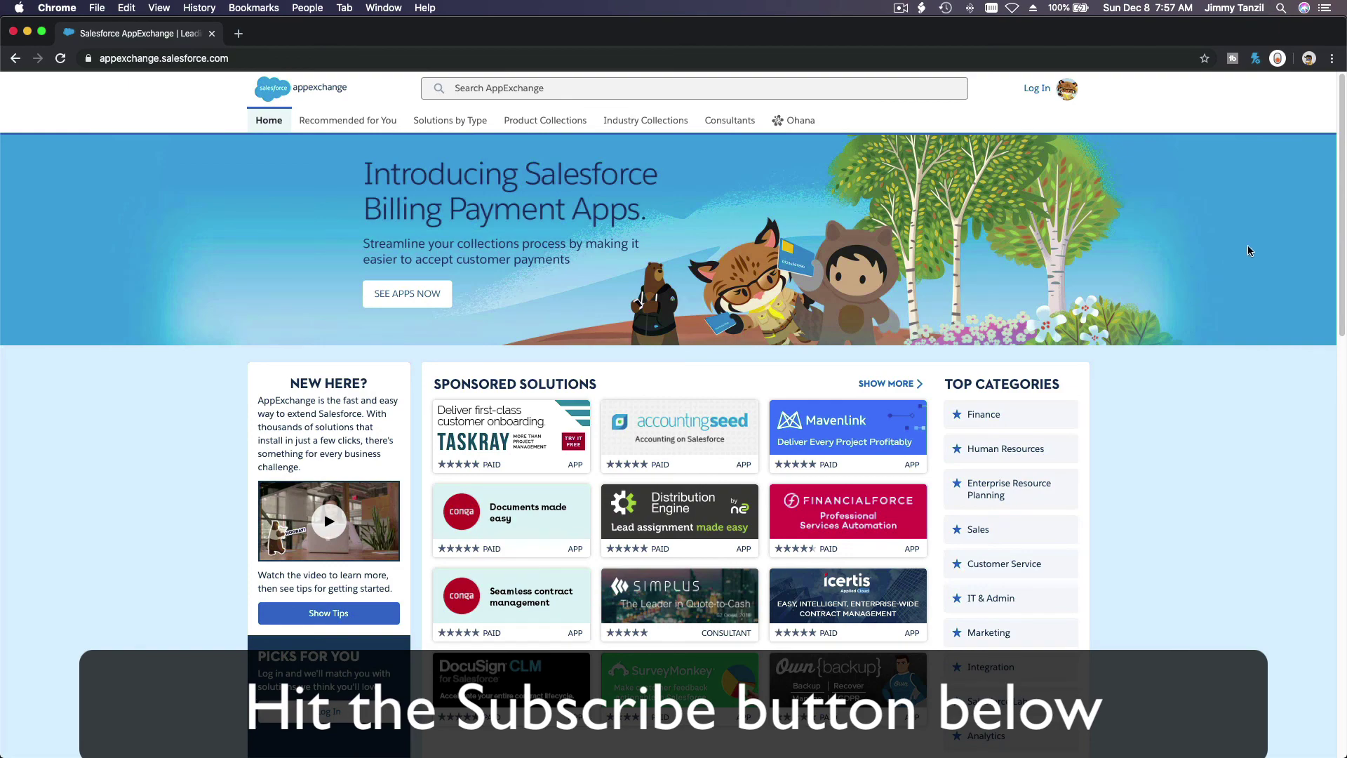
scroll(1249, 250, "down", 5)
scroll(1249, 249, "down", 2)
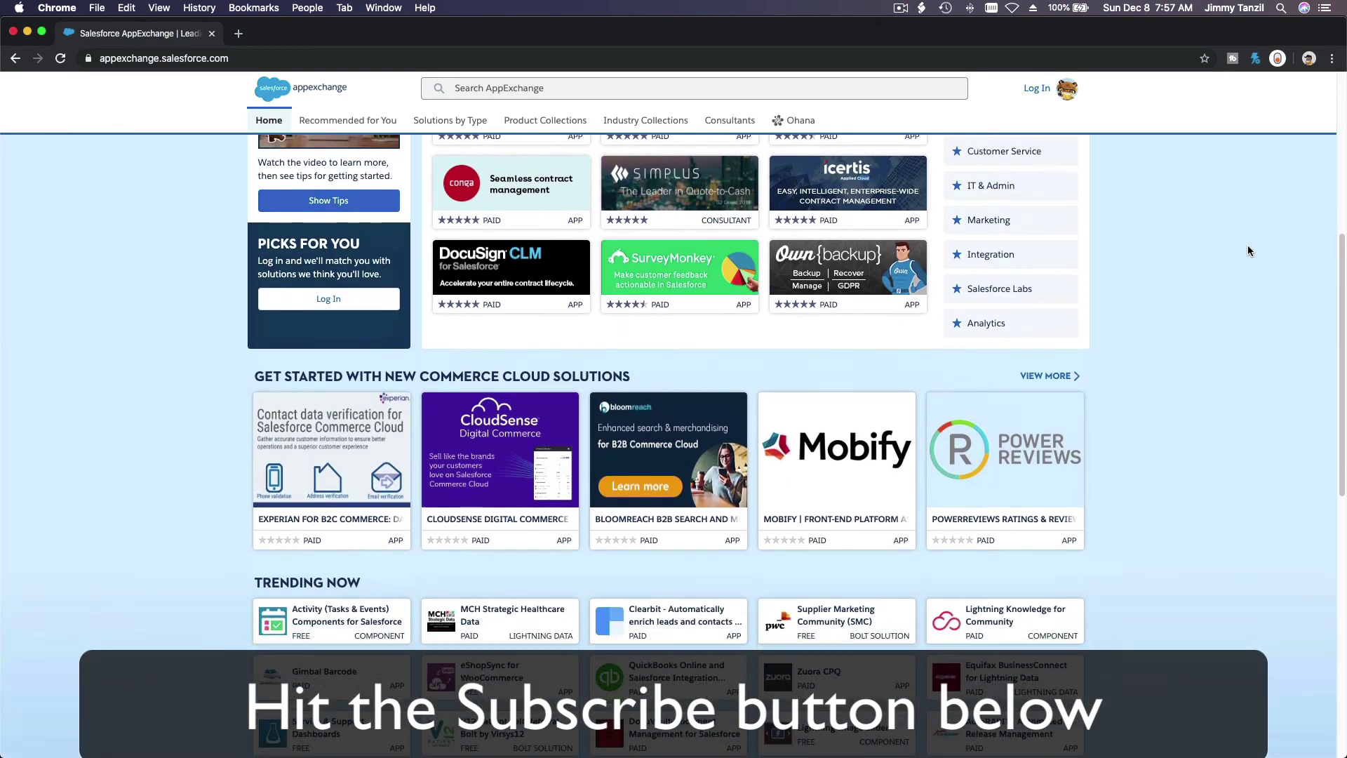
scroll(1249, 250, "down", 5)
scroll(1249, 249, "down", 3)
scroll(1249, 250, "down", 2)
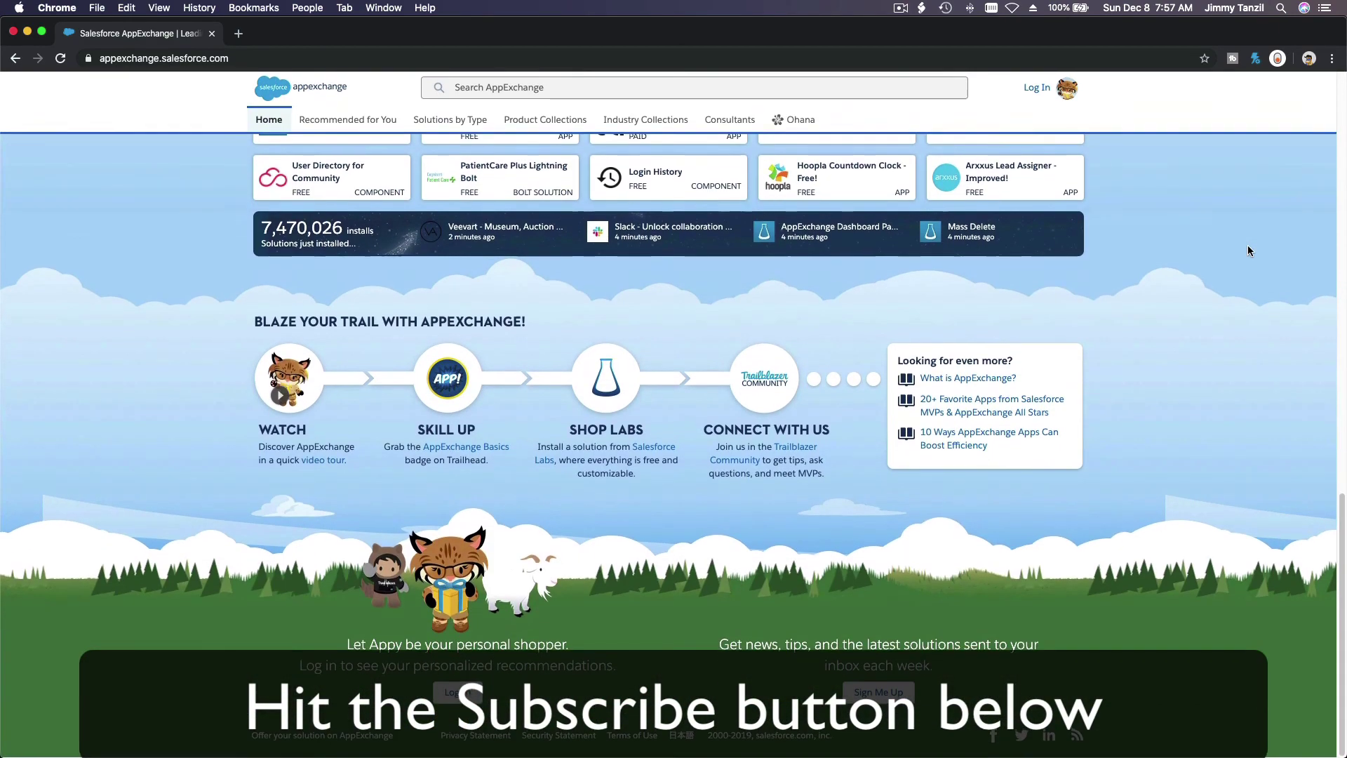